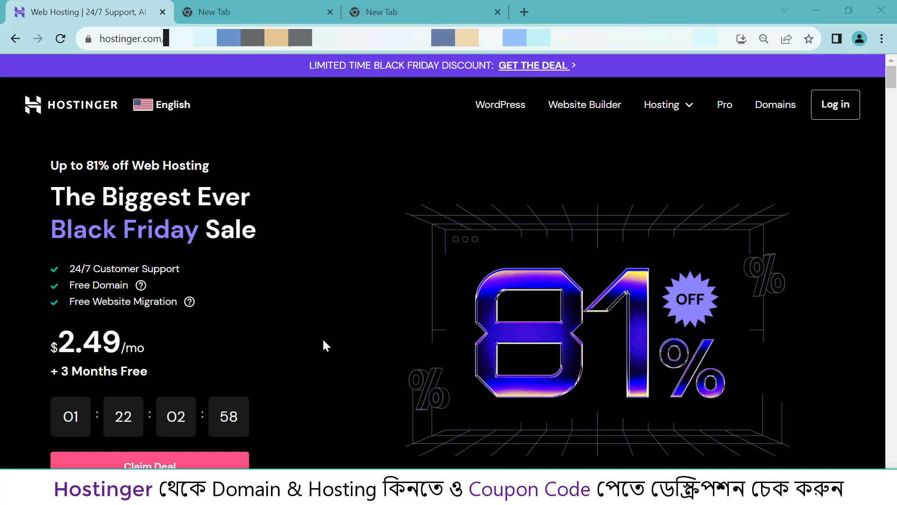
{"action": "left_click_drag", "start_coordinate": [4, 80], "coordinate": [53, 106]}
{"action": "mouse_move", "coordinate": [113, 128]}
{"action": "left_mouse_down"}
{"action": "mouse_move", "coordinate": [218, 140]}
{"action": "mouse_move", "coordinate": [228, 139]}
{"action": "mouse_move", "coordinate": [225, 132]}
{"action": "left_mouse_up"}
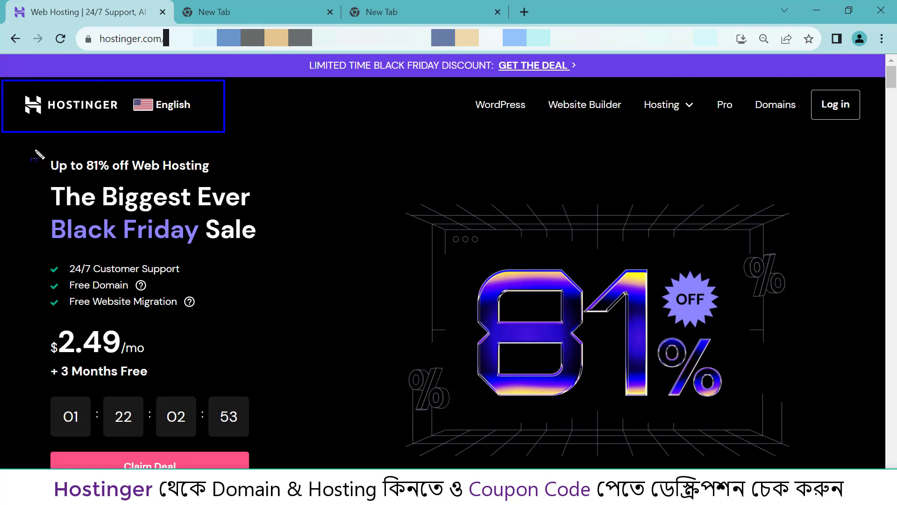
{"action": "mouse_move", "coordinate": [28, 146]}
{"action": "left_mouse_down"}
{"action": "mouse_move", "coordinate": [245, 270]}
{"action": "mouse_move", "coordinate": [296, 325]}
{"action": "left_mouse_up"}
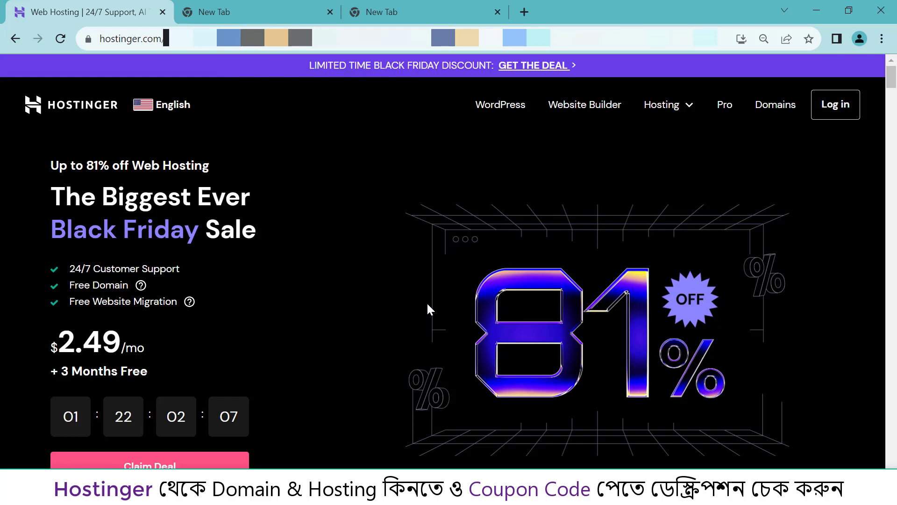
{"action": "scroll", "coordinate": [265, 292], "scroll_direction": "down", "scroll_amount": 3}
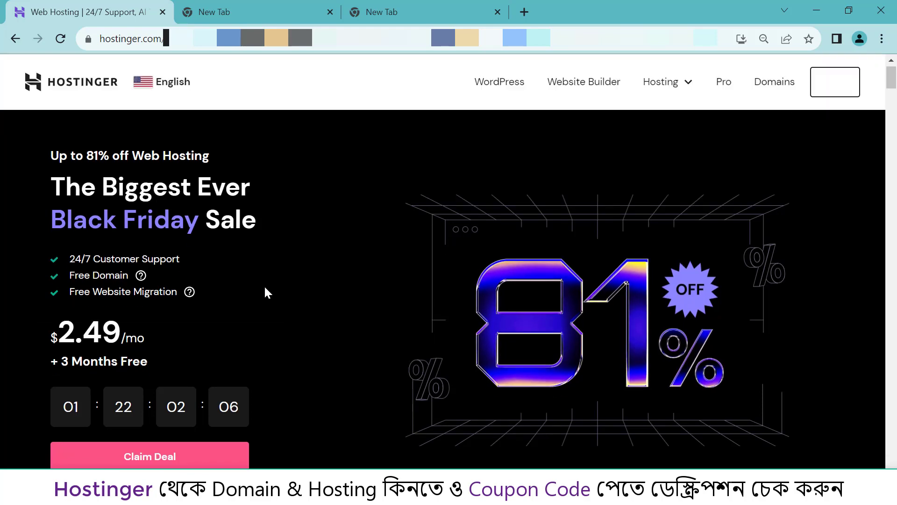
- Outline the Top-Rated Web Hosting Services ratings, then clear the outline
{"action": "scroll", "coordinate": [291, 294], "scroll_direction": "down", "scroll_amount": 4}
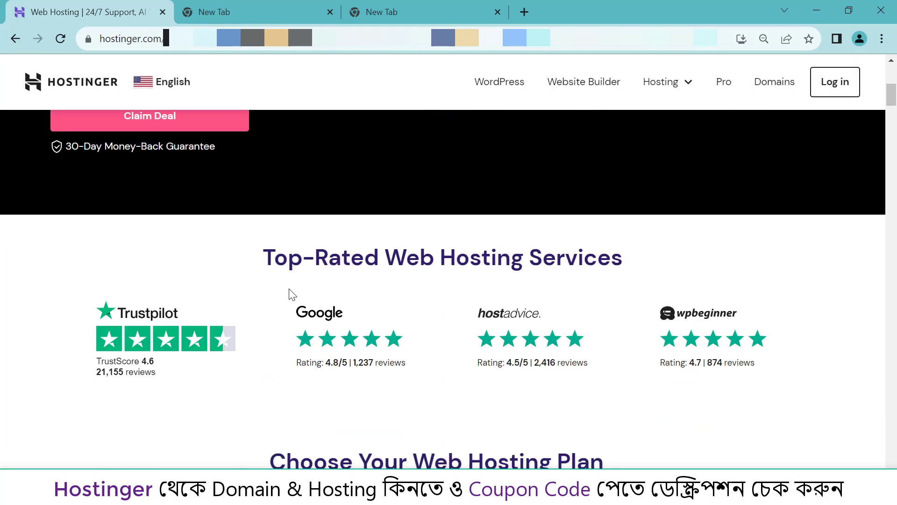
{"action": "scroll", "coordinate": [290, 295], "scroll_direction": "down", "scroll_amount": 3}
{"action": "scroll", "coordinate": [289, 295], "scroll_direction": "up", "scroll_amount": 2}
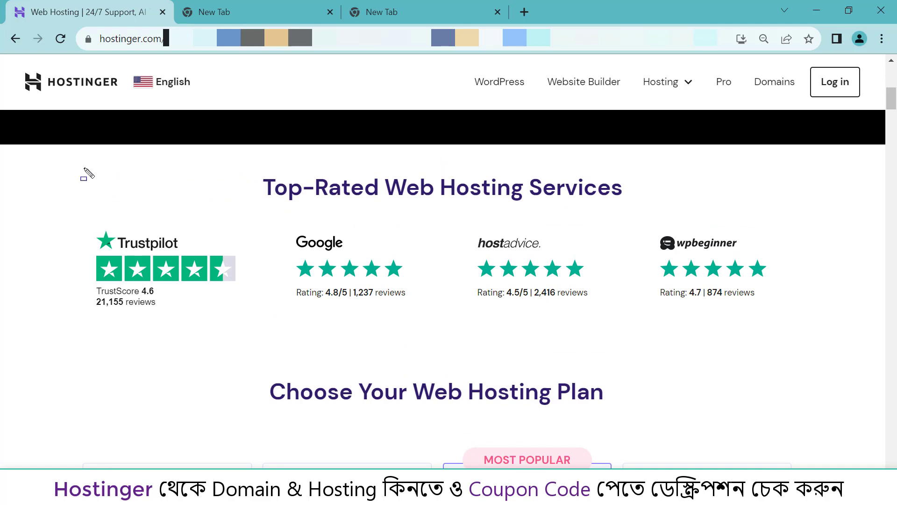
{"action": "mouse_move", "coordinate": [13, 158]}
{"action": "left_mouse_down"}
{"action": "mouse_move", "coordinate": [786, 330]}
{"action": "mouse_move", "coordinate": [830, 331]}
{"action": "left_mouse_up"}
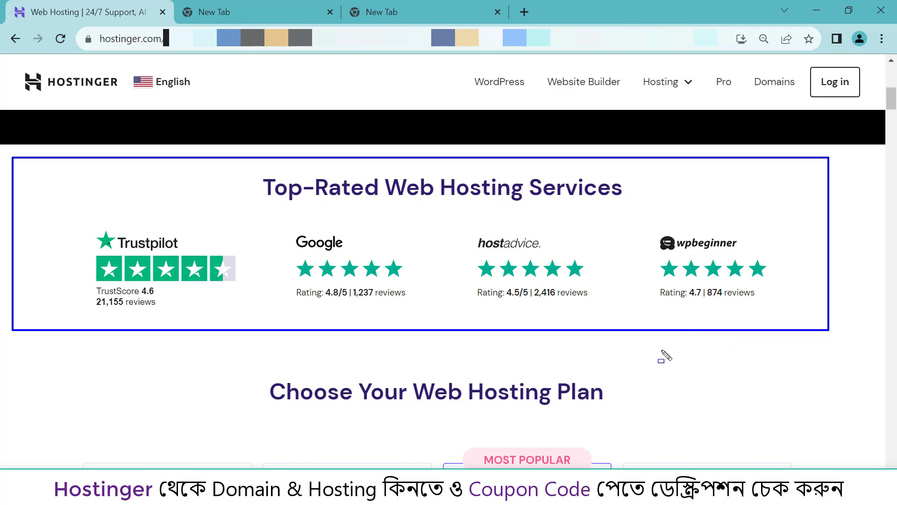
{"action": "key", "text": "Escape"}
- Box the Choose Your Web Hosting Plan heading and the Single, Premium, Business and Cloud Startup titles
{"action": "scroll", "coordinate": [620, 345], "scroll_direction": "down", "scroll_amount": 4}
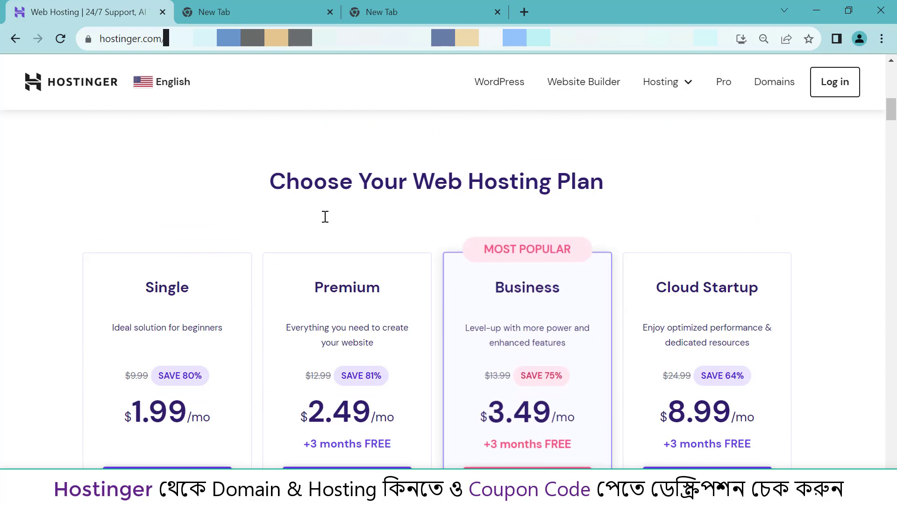
{"action": "left_click_drag", "start_coordinate": [245, 155], "coordinate": [620, 208]}
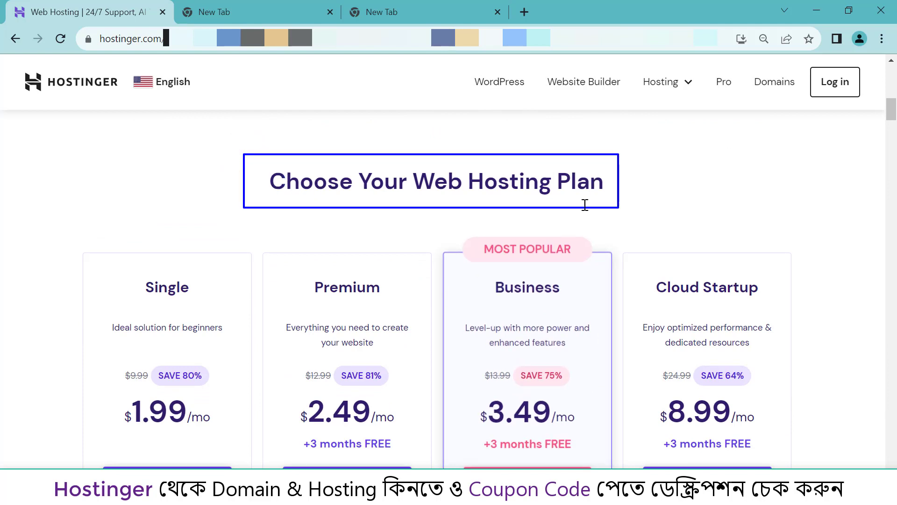
{"action": "left_click_drag", "start_coordinate": [123, 270], "coordinate": [210, 306]}
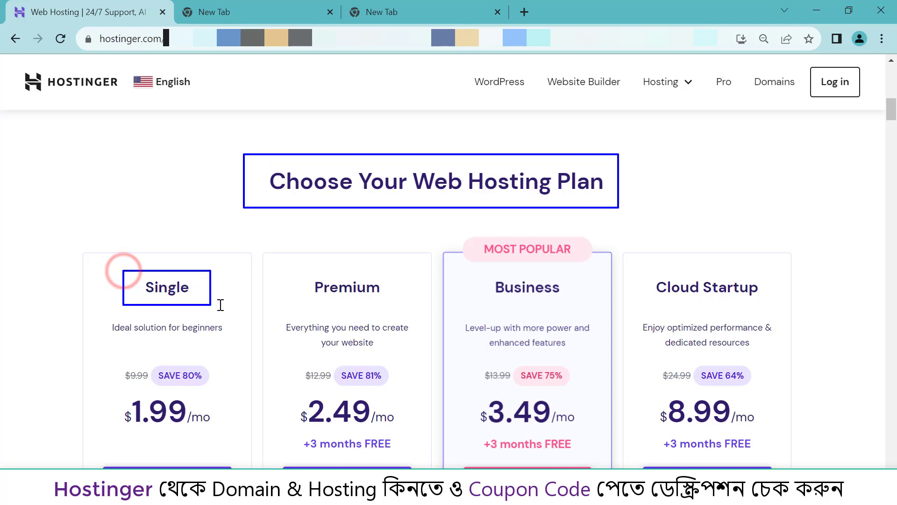
{"action": "left_click_drag", "start_coordinate": [288, 270], "coordinate": [394, 306]}
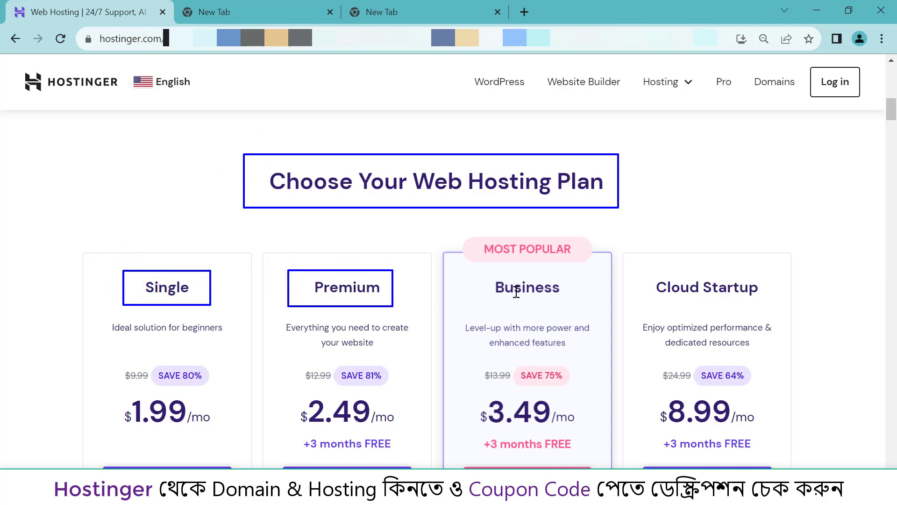
{"action": "left_click_drag", "start_coordinate": [455, 236], "coordinate": [597, 306]}
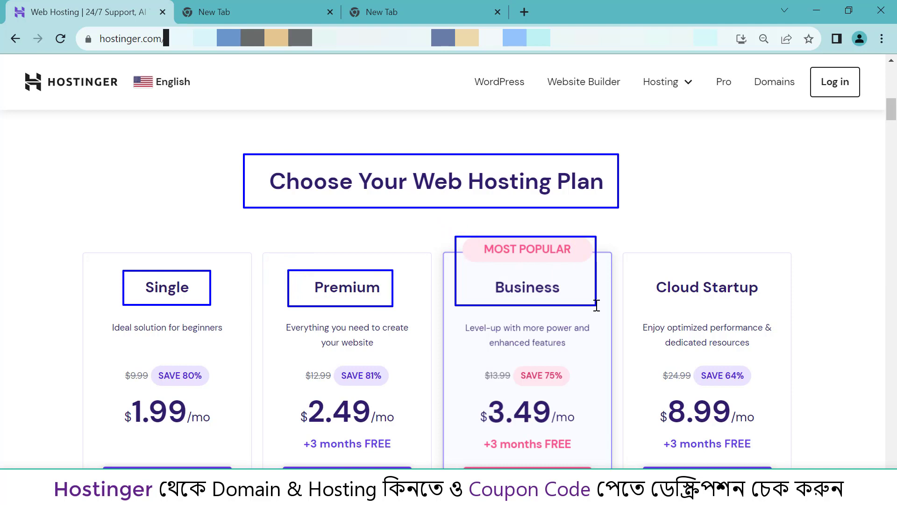
{"action": "left_click_drag", "start_coordinate": [633, 271], "coordinate": [773, 306]}
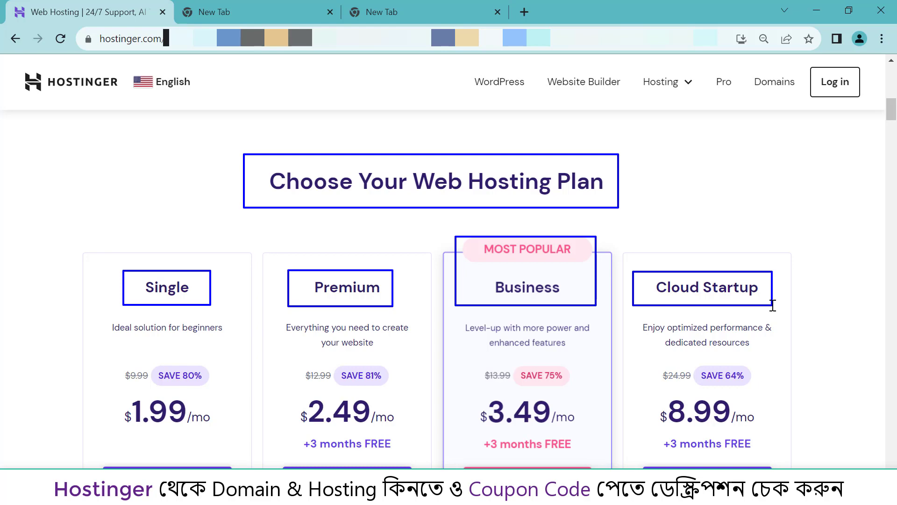
- Expand See all features to reveal every plan's Technical Details, then return to the prices
{"action": "scroll", "coordinate": [607, 268], "scroll_direction": "down", "scroll_amount": 3}
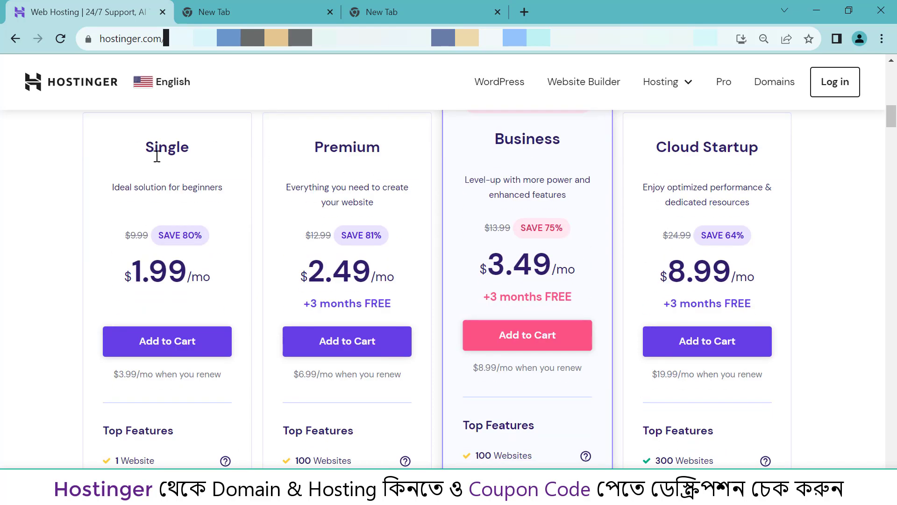
{"action": "scroll", "coordinate": [408, 300], "scroll_direction": "down", "scroll_amount": 10}
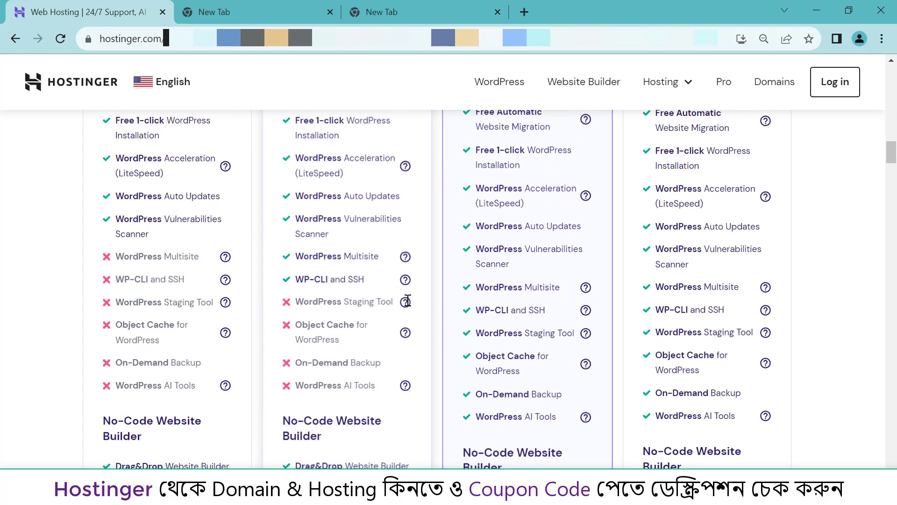
{"action": "scroll", "coordinate": [407, 300], "scroll_direction": "down", "scroll_amount": 12}
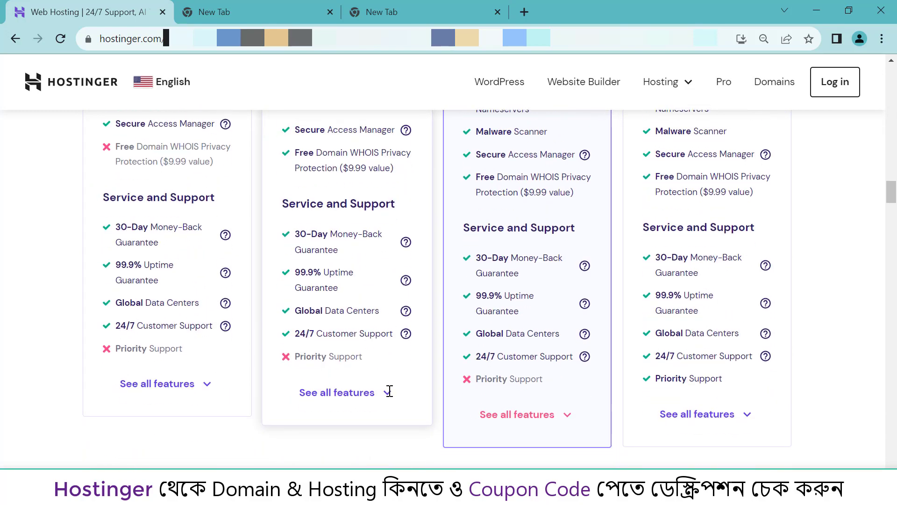
{"action": "left_click", "coordinate": [388, 391]}
{"action": "scroll", "coordinate": [393, 383], "scroll_direction": "down", "scroll_amount": 1}
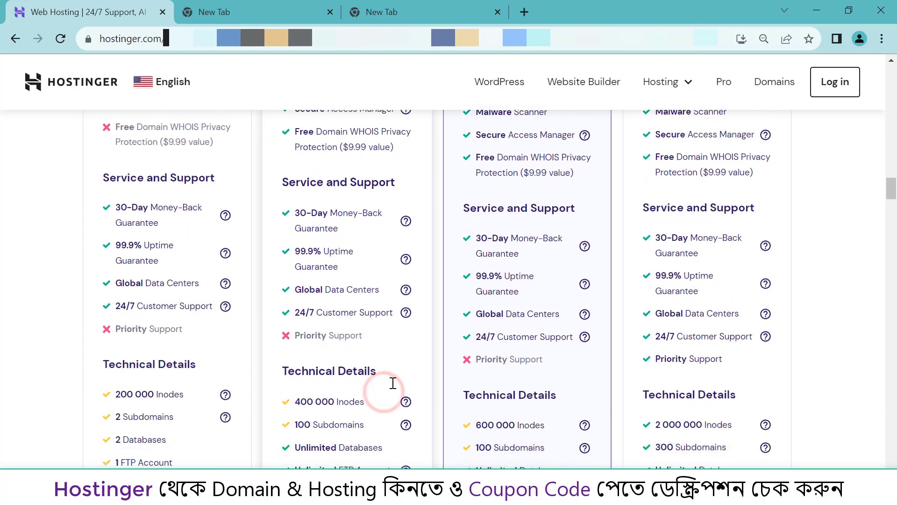
{"action": "scroll", "coordinate": [393, 383], "scroll_direction": "down", "scroll_amount": 4}
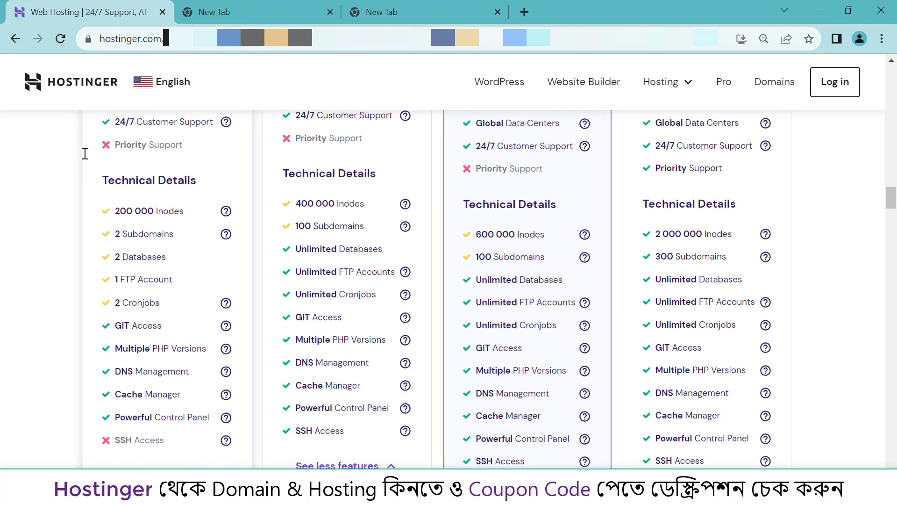
{"action": "scroll", "coordinate": [514, 316], "scroll_direction": "down", "scroll_amount": 4}
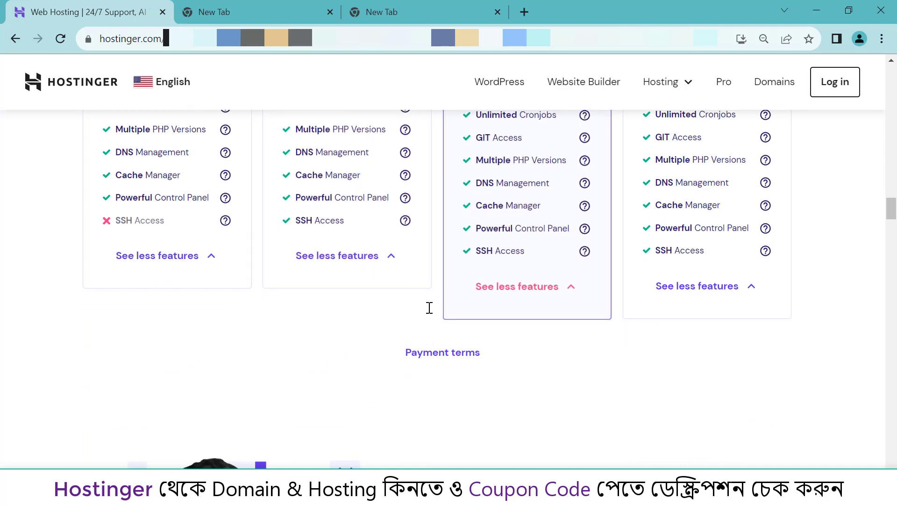
{"action": "scroll", "coordinate": [429, 307], "scroll_direction": "up", "scroll_amount": 10}
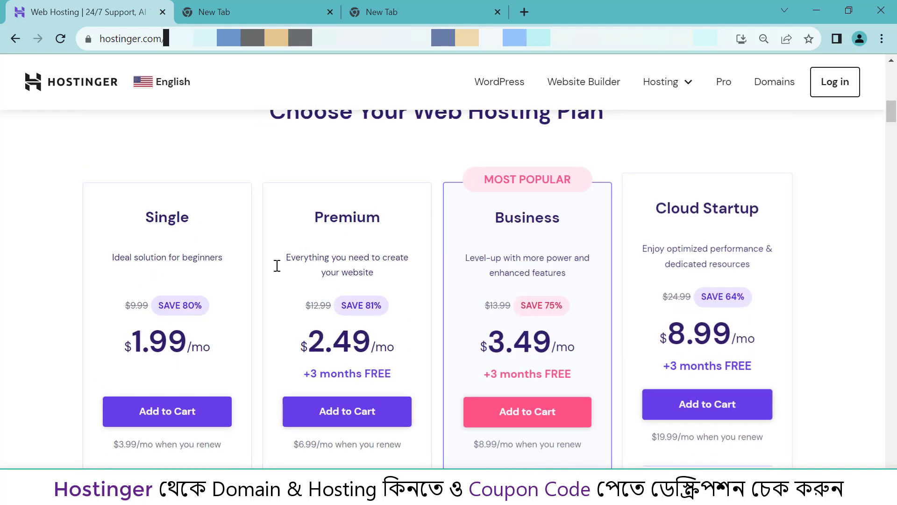
- Outline the Single and Premium plans' Top Features lists
{"action": "scroll", "coordinate": [552, 304], "scroll_direction": "down", "scroll_amount": 3}
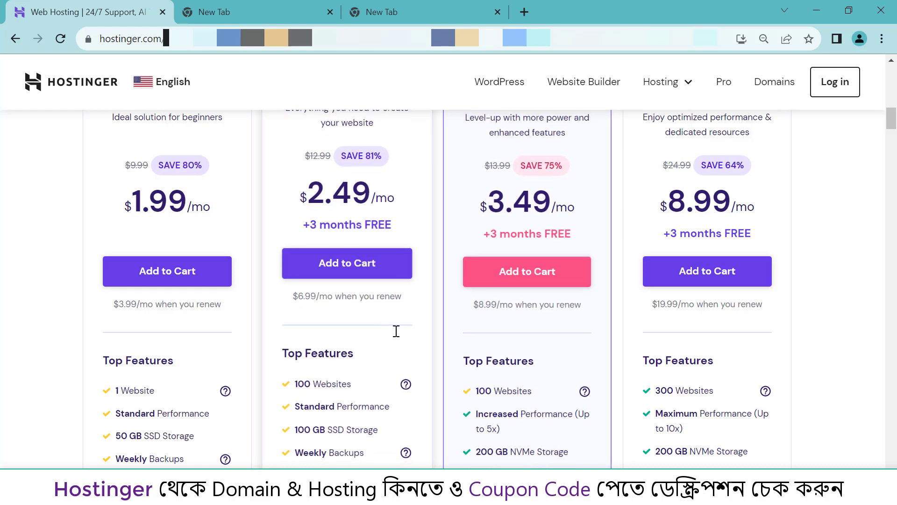
{"action": "scroll", "coordinate": [474, 318], "scroll_direction": "down", "scroll_amount": 5}
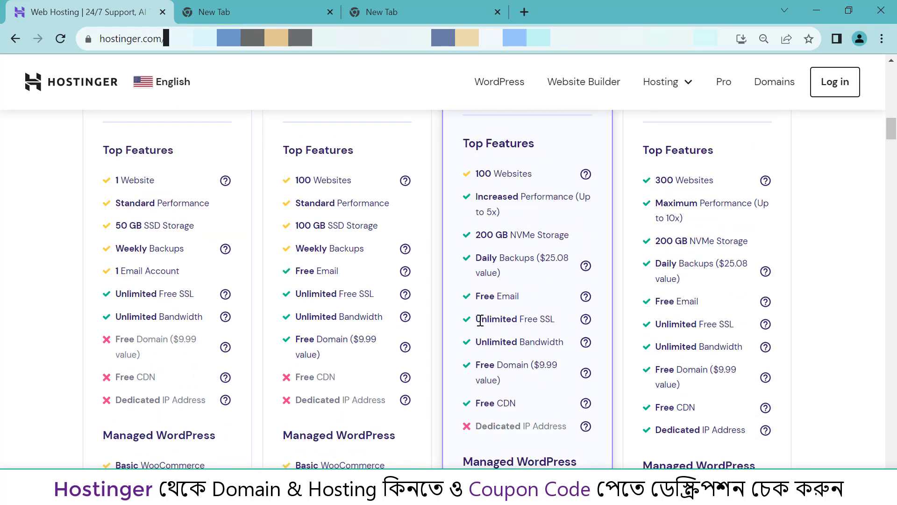
{"action": "left_click", "coordinate": [83, 135]}
{"action": "mouse_move", "coordinate": [83, 135]}
{"action": "left_mouse_down"}
{"action": "mouse_move", "coordinate": [242, 345]}
{"action": "mouse_move", "coordinate": [250, 423]}
{"action": "left_mouse_up"}
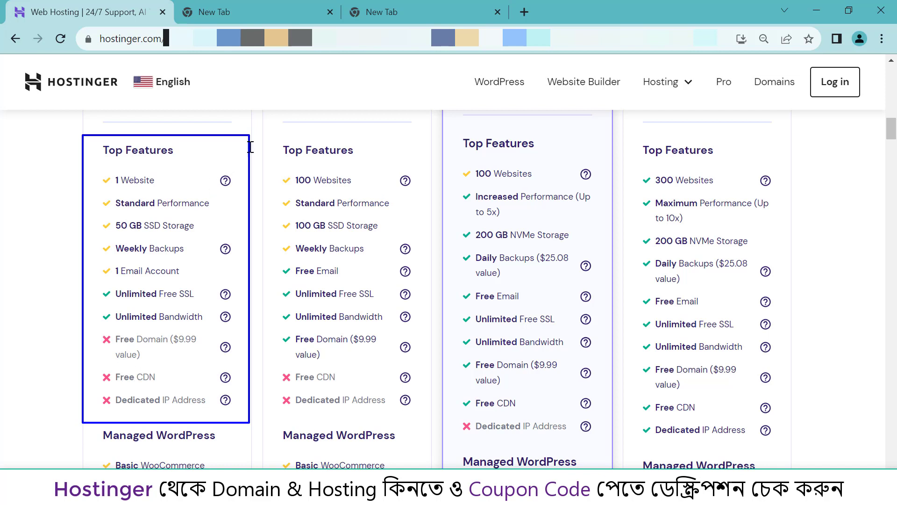
{"action": "mouse_move", "coordinate": [262, 136]}
{"action": "left_mouse_down"}
{"action": "mouse_move", "coordinate": [401, 412]}
{"action": "mouse_move", "coordinate": [427, 423]}
{"action": "left_mouse_up"}
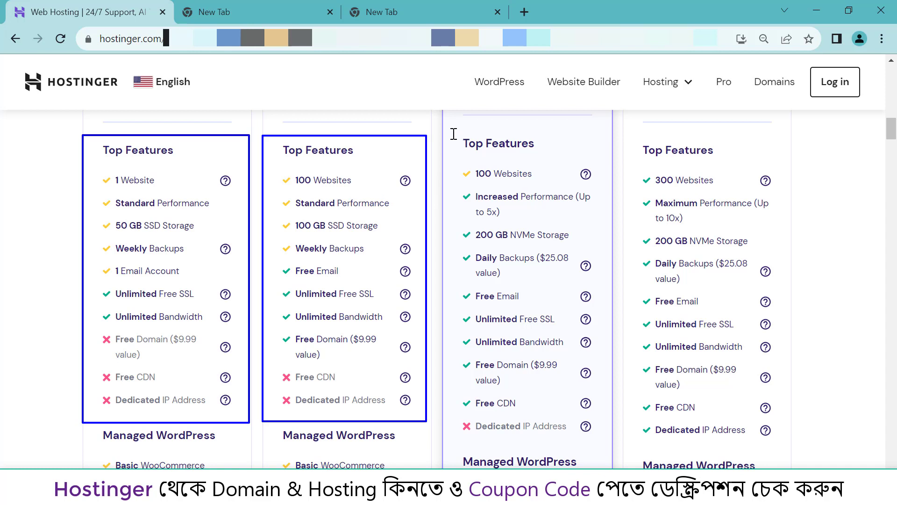
- Box the Business feature list, its top three features, and Premium's 100 GB SSD Storage
{"action": "mouse_move", "coordinate": [454, 131]}
{"action": "left_mouse_down"}
{"action": "mouse_move", "coordinate": [481, 257]}
{"action": "mouse_move", "coordinate": [576, 414]}
{"action": "mouse_move", "coordinate": [607, 440]}
{"action": "left_mouse_up"}
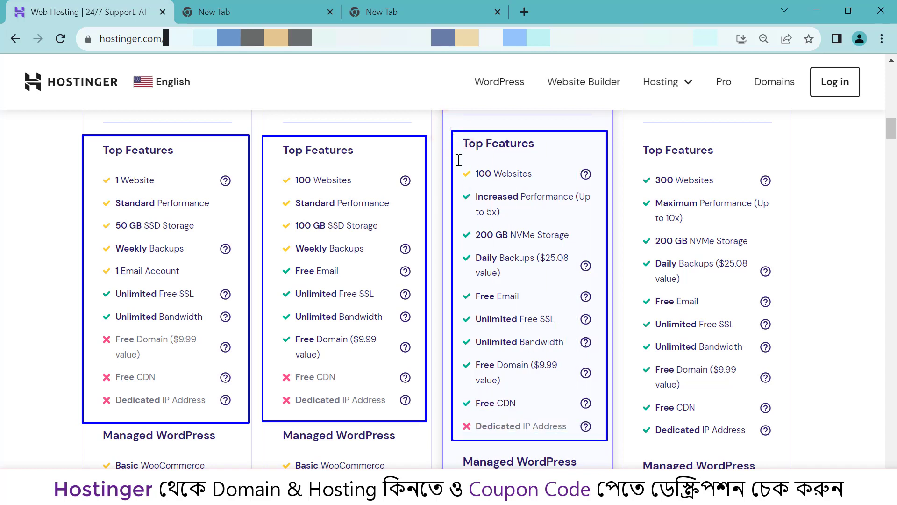
{"action": "mouse_move", "coordinate": [458, 161]}
{"action": "left_mouse_down"}
{"action": "mouse_move", "coordinate": [507, 209]}
{"action": "mouse_move", "coordinate": [592, 222]}
{"action": "mouse_move", "coordinate": [604, 245]}
{"action": "left_mouse_up"}
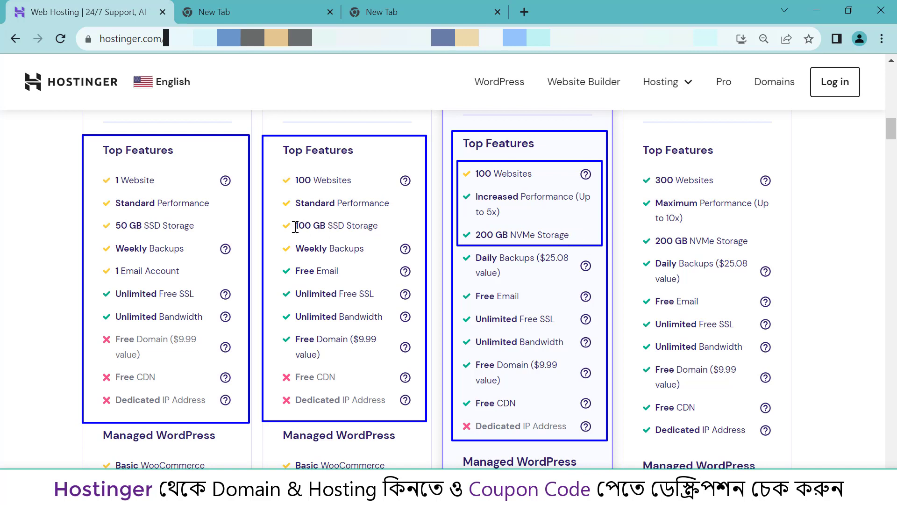
{"action": "left_click_drag", "start_coordinate": [271, 215], "coordinate": [390, 236]}
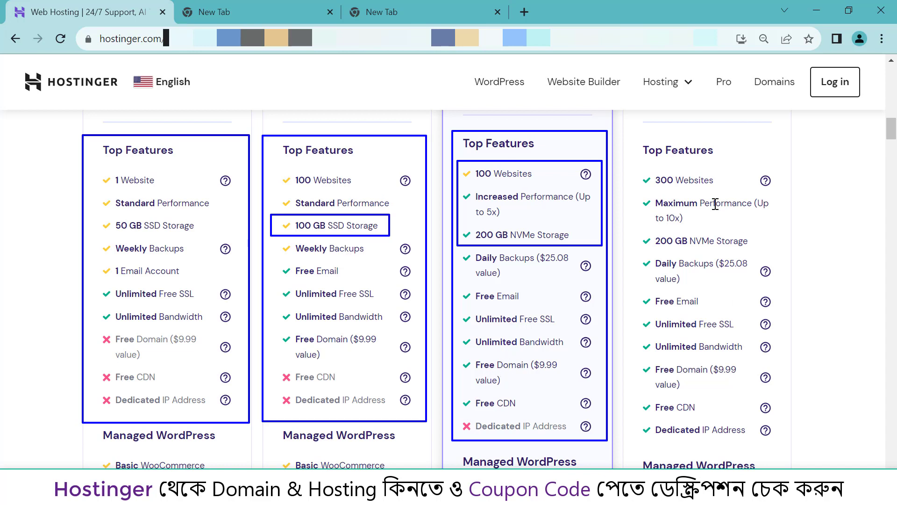
- Box the Cloud Startup list, its 300 Websites/Maximum Performance rows and 200 GB NVMe Storage
{"action": "left_click", "coordinate": [629, 127]}
{"action": "mouse_move", "coordinate": [629, 128]}
{"action": "left_mouse_down"}
{"action": "mouse_move", "coordinate": [665, 261]}
{"action": "mouse_move", "coordinate": [727, 414]}
{"action": "mouse_move", "coordinate": [798, 465]}
{"action": "mouse_move", "coordinate": [793, 459]}
{"action": "left_mouse_up"}
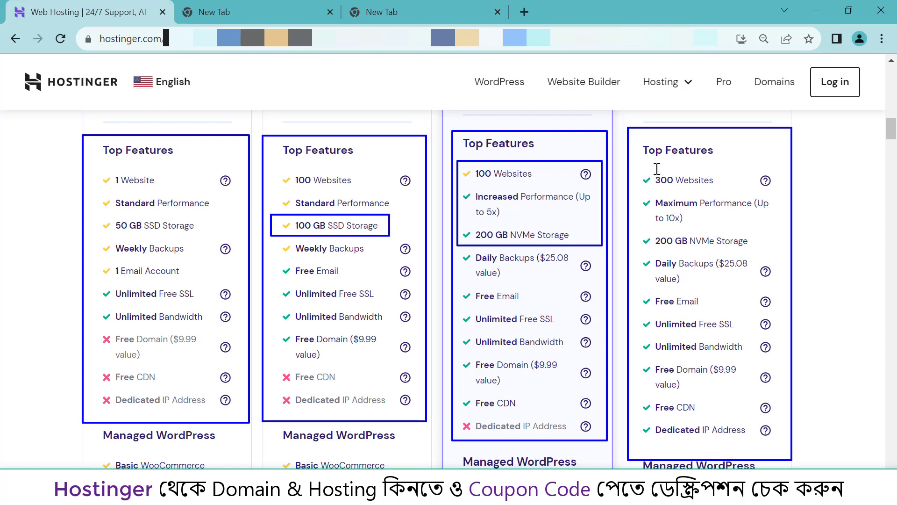
{"action": "left_click_drag", "start_coordinate": [635, 170], "coordinate": [784, 233]}
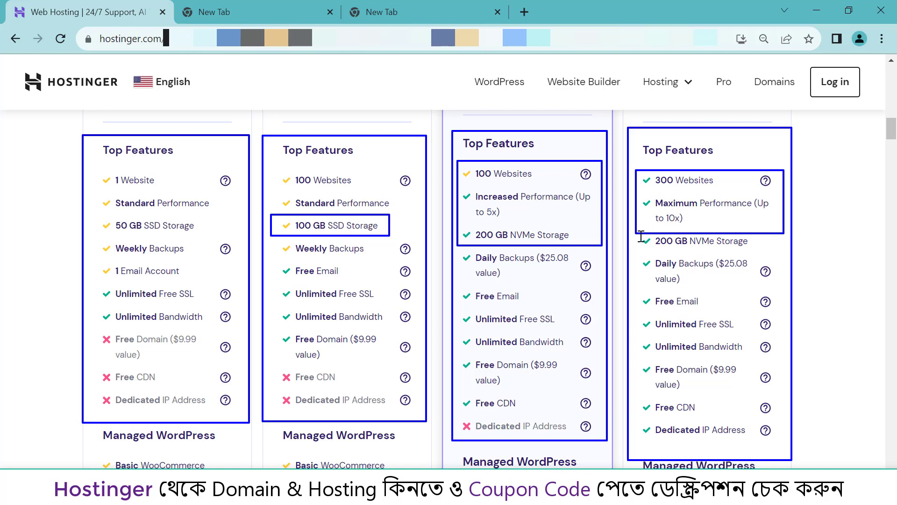
{"action": "mouse_move", "coordinate": [639, 233]}
{"action": "left_mouse_down"}
{"action": "mouse_move", "coordinate": [675, 247]}
{"action": "mouse_move", "coordinate": [765, 251]}
{"action": "left_mouse_up"}
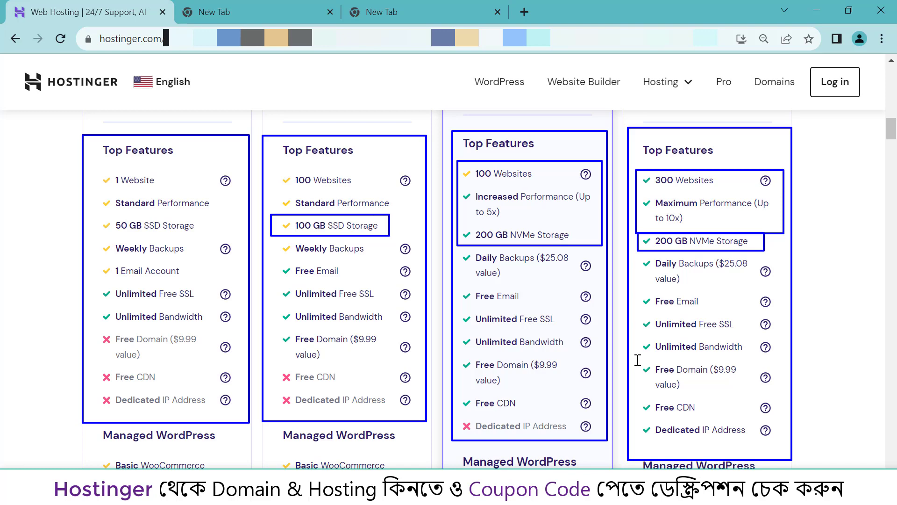
- Clear the feature annotations and add the $8.99/mo Cloud Startup plan to the cart
{"action": "key", "text": "Escape"}
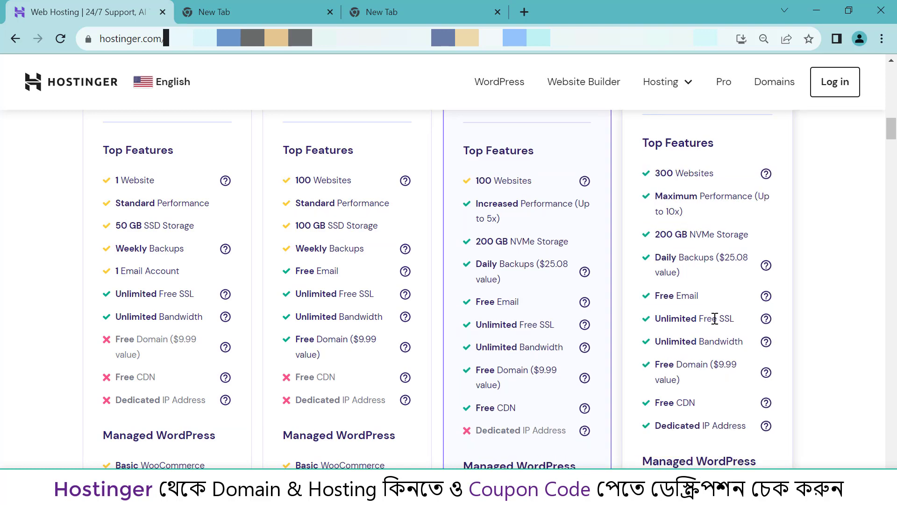
{"action": "scroll", "coordinate": [713, 316], "scroll_direction": "down", "scroll_amount": 5}
{"action": "scroll", "coordinate": [715, 318], "scroll_direction": "down", "scroll_amount": 3}
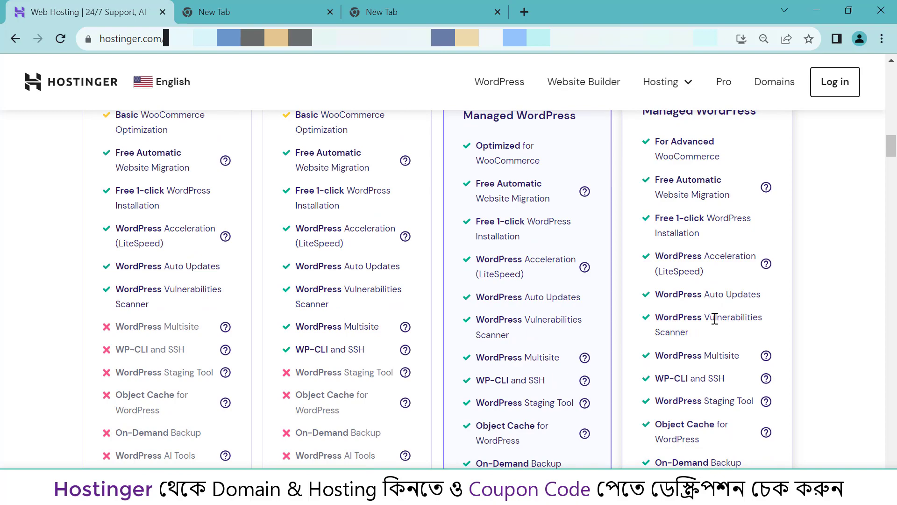
{"action": "scroll", "coordinate": [715, 318], "scroll_direction": "down", "scroll_amount": 4}
{"action": "scroll", "coordinate": [715, 318], "scroll_direction": "down", "scroll_amount": 4}
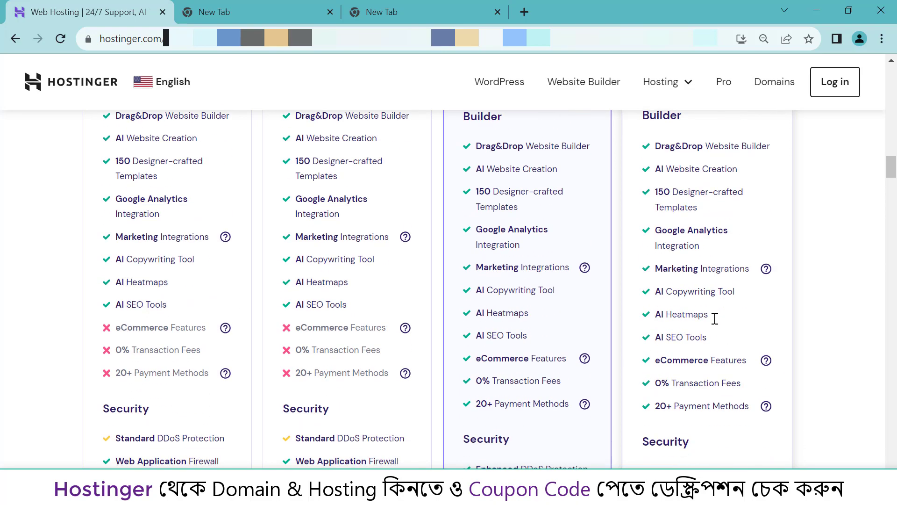
{"action": "scroll", "coordinate": [715, 318], "scroll_direction": "down", "scroll_amount": 3}
{"action": "scroll", "coordinate": [734, 299], "scroll_direction": "up", "scroll_amount": 14}
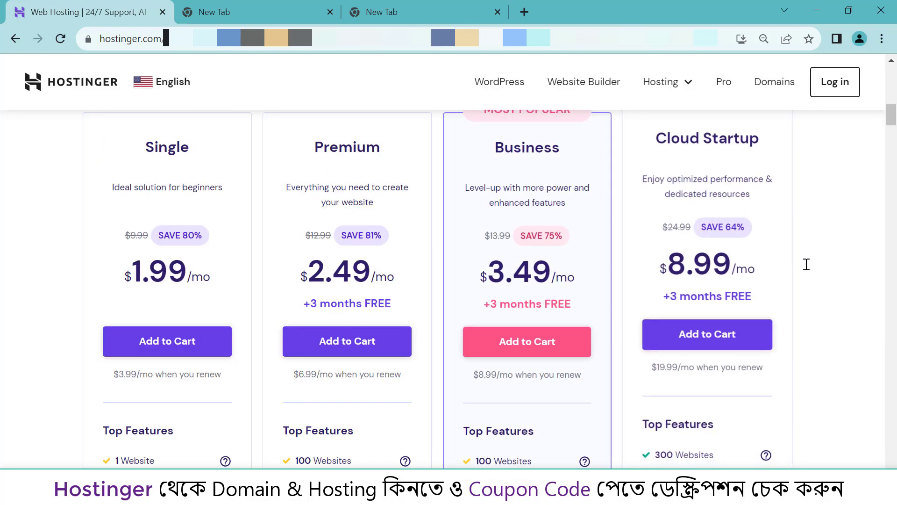
{"action": "scroll", "coordinate": [806, 264], "scroll_direction": "up", "scroll_amount": 1}
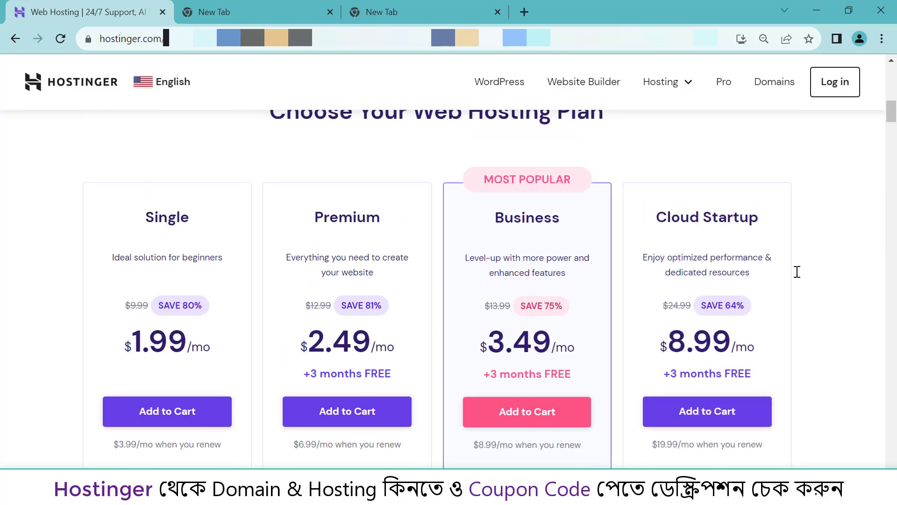
{"action": "left_click", "coordinate": [727, 408]}
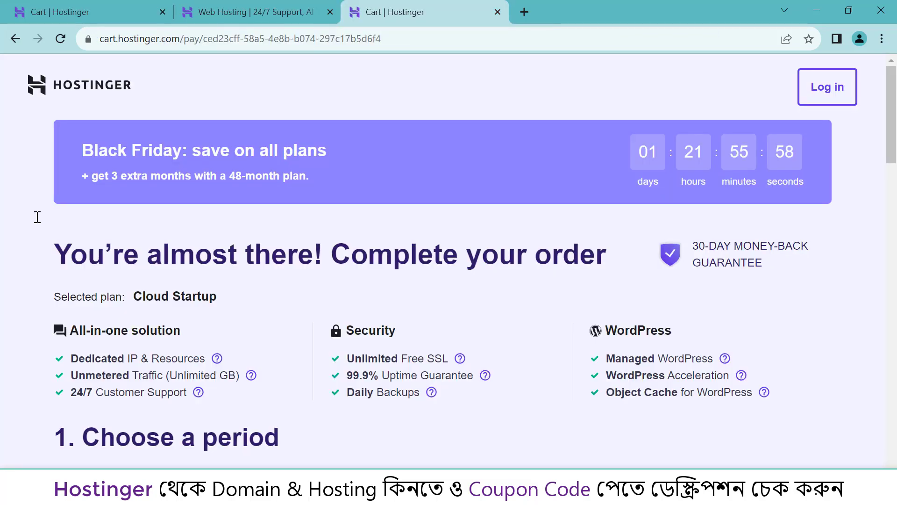
{"action": "mouse_move", "coordinate": [38, 216]}
{"action": "left_mouse_down"}
{"action": "mouse_move", "coordinate": [517, 246]}
{"action": "mouse_move", "coordinate": [827, 280]}
{"action": "left_mouse_up"}
{"action": "scroll", "coordinate": [560, 282], "scroll_direction": "down", "scroll_amount": 5}
{"action": "scroll", "coordinate": [457, 254], "scroll_direction": "up", "scroll_amount": 3}
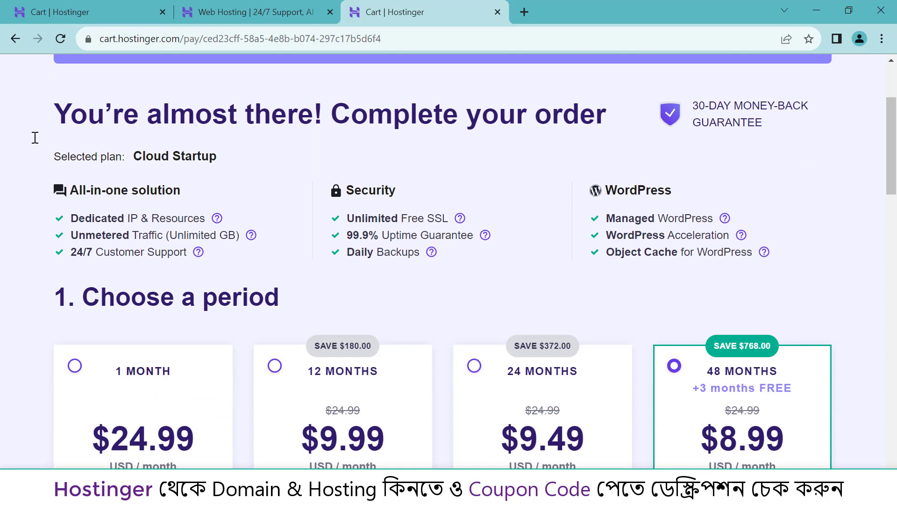
{"action": "left_click_drag", "start_coordinate": [34, 136], "coordinate": [251, 172]}
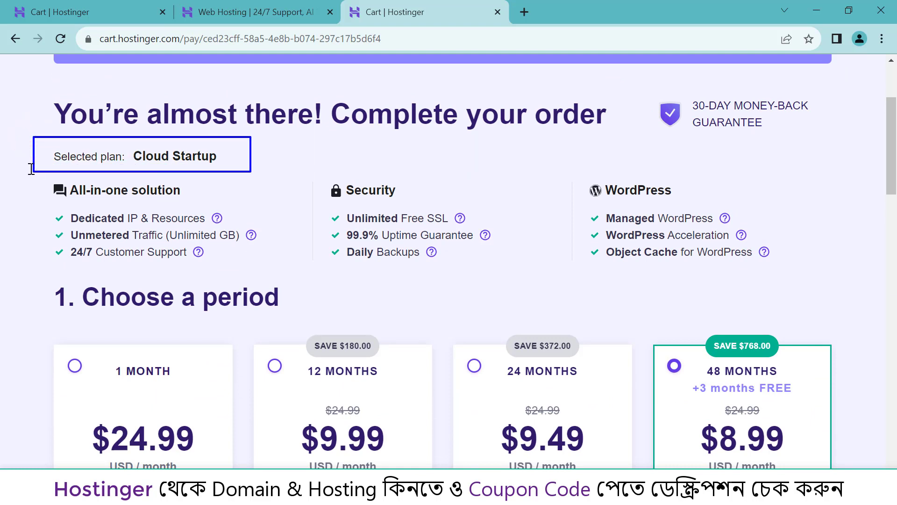
{"action": "mouse_move", "coordinate": [38, 168]}
{"action": "left_mouse_down"}
{"action": "mouse_move", "coordinate": [89, 219]}
{"action": "mouse_move", "coordinate": [360, 274]}
{"action": "mouse_move", "coordinate": [814, 279]}
{"action": "left_mouse_up"}
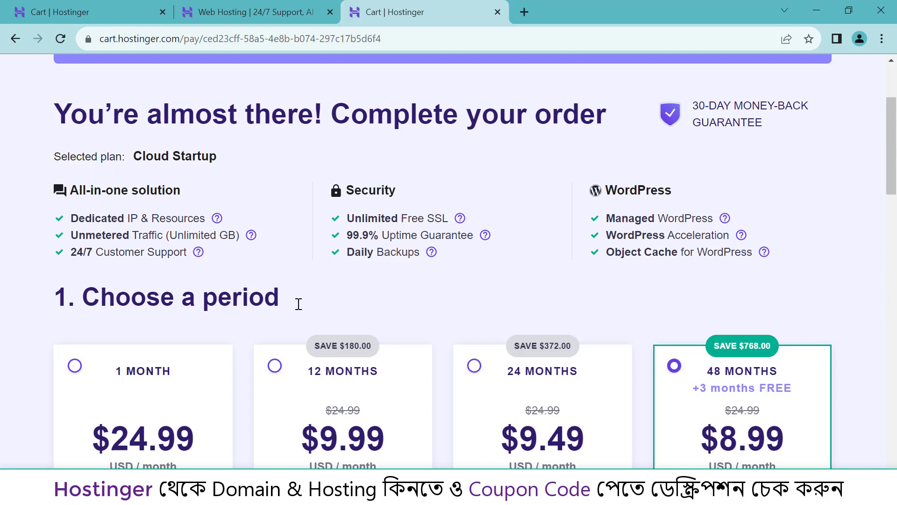
{"action": "scroll", "coordinate": [299, 304], "scroll_direction": "down", "scroll_amount": 4}
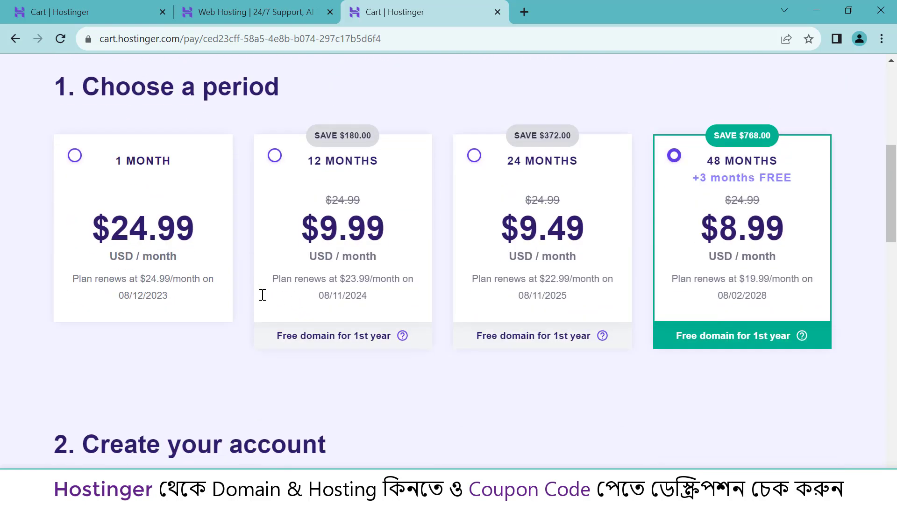
- Mark the Choose a period heading and the 12, 24 and 48 MONTHS options, then clear them
{"action": "left_click_drag", "start_coordinate": [33, 65], "coordinate": [319, 106]}
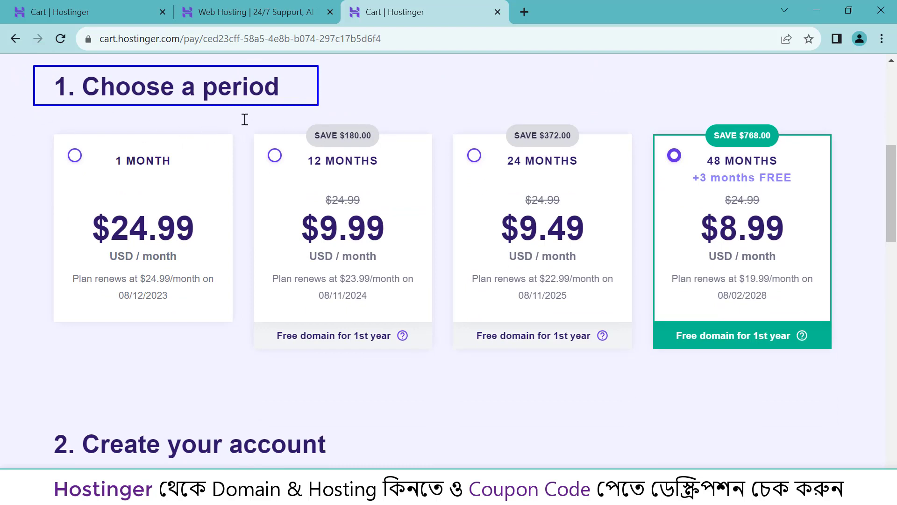
{"action": "mouse_move", "coordinate": [248, 111]}
{"action": "left_mouse_down"}
{"action": "mouse_move", "coordinate": [262, 149]}
{"action": "mouse_move", "coordinate": [459, 330]}
{"action": "mouse_move", "coordinate": [466, 361]}
{"action": "mouse_move", "coordinate": [440, 366]}
{"action": "left_mouse_up"}
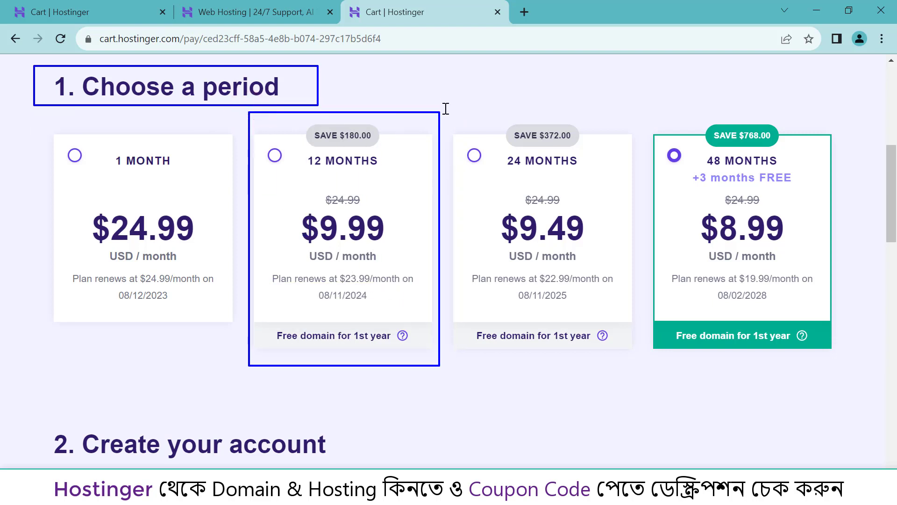
{"action": "left_click_drag", "start_coordinate": [446, 111], "coordinate": [634, 364]}
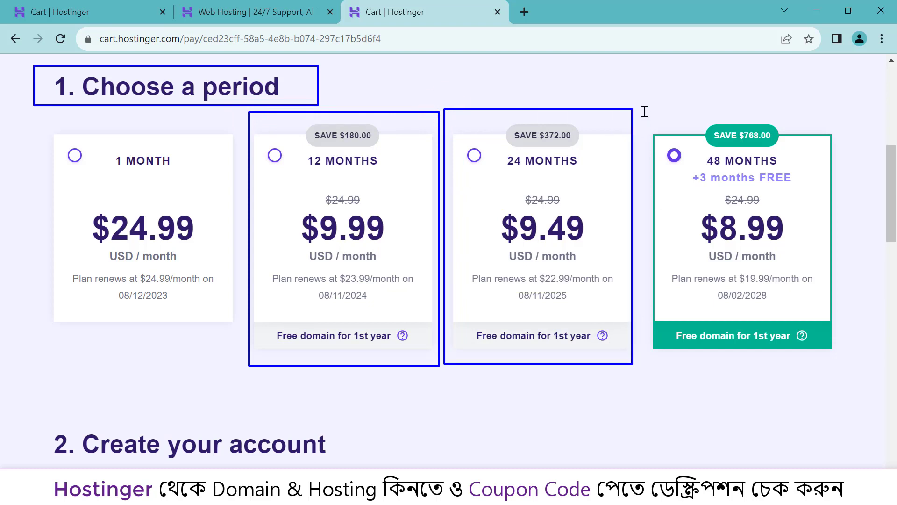
{"action": "mouse_move", "coordinate": [643, 110]}
{"action": "left_mouse_down"}
{"action": "mouse_move", "coordinate": [734, 247]}
{"action": "mouse_move", "coordinate": [825, 358]}
{"action": "mouse_move", "coordinate": [841, 364]}
{"action": "left_mouse_up"}
{"action": "key", "text": "Escape"}
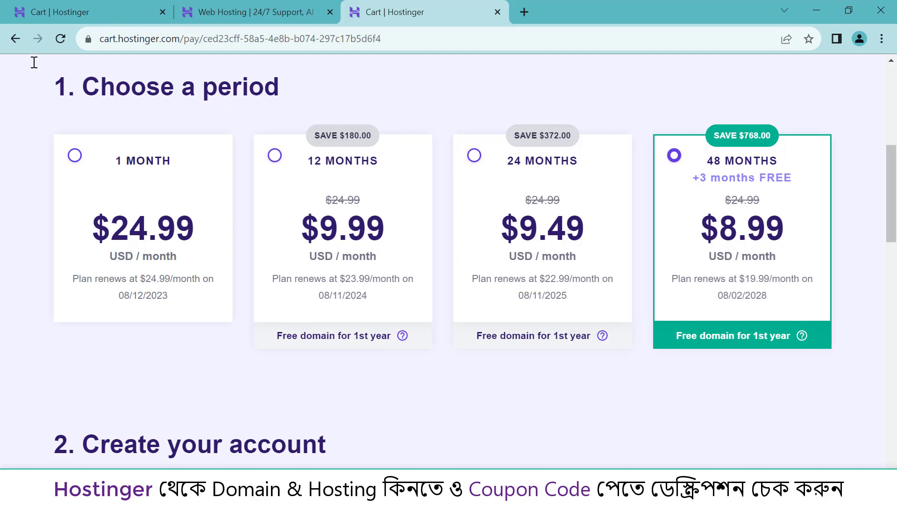
- Re-mark the period options and select the 12 MONTHS billing period at $9.99/month
{"action": "left_click_drag", "start_coordinate": [34, 62], "coordinate": [305, 102]}
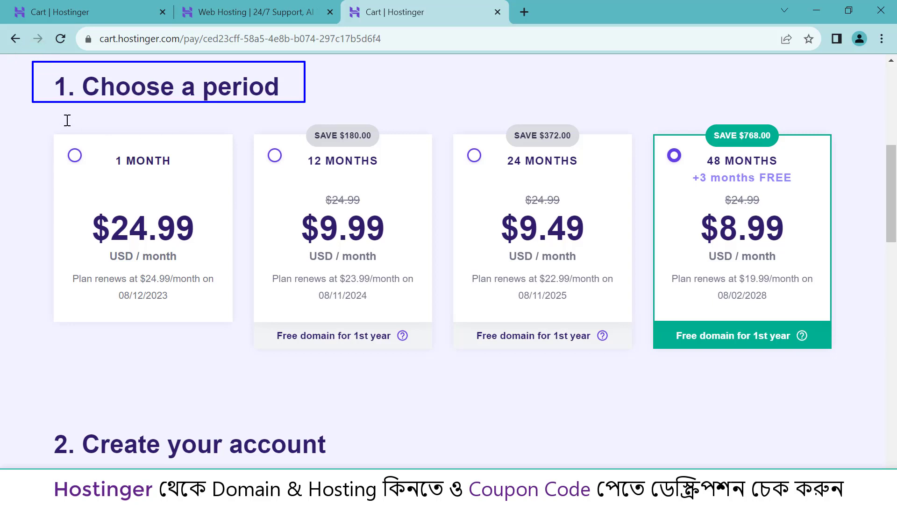
{"action": "mouse_move", "coordinate": [32, 115]}
{"action": "left_mouse_down"}
{"action": "mouse_move", "coordinate": [393, 292]}
{"action": "mouse_move", "coordinate": [752, 378]}
{"action": "mouse_move", "coordinate": [847, 370]}
{"action": "left_mouse_up"}
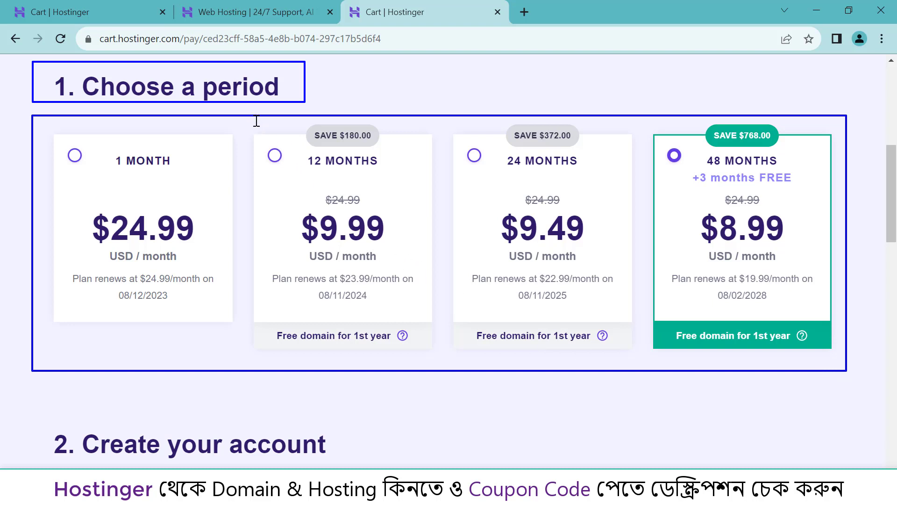
{"action": "mouse_move", "coordinate": [255, 121]}
{"action": "left_mouse_down"}
{"action": "mouse_move", "coordinate": [277, 177]}
{"action": "mouse_move", "coordinate": [377, 304]}
{"action": "mouse_move", "coordinate": [420, 320]}
{"action": "left_mouse_up"}
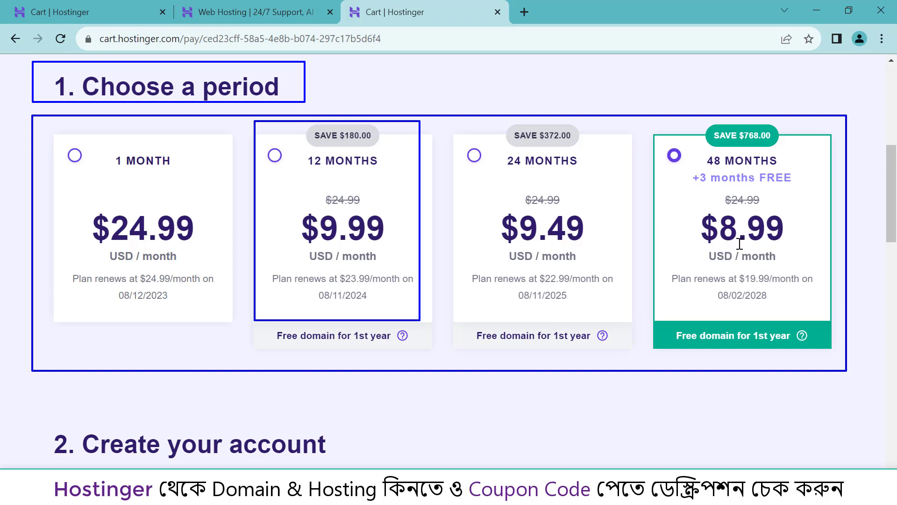
{"action": "left_click", "coordinate": [273, 154]}
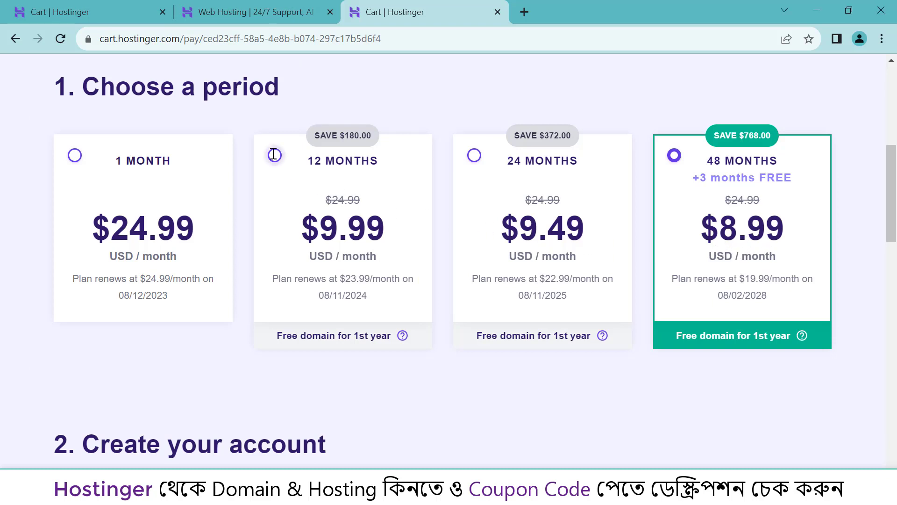
- Mark the Create your account, Select payment, Credit Card and order summary sections
{"action": "scroll", "coordinate": [464, 370], "scroll_direction": "down", "scroll_amount": 5}
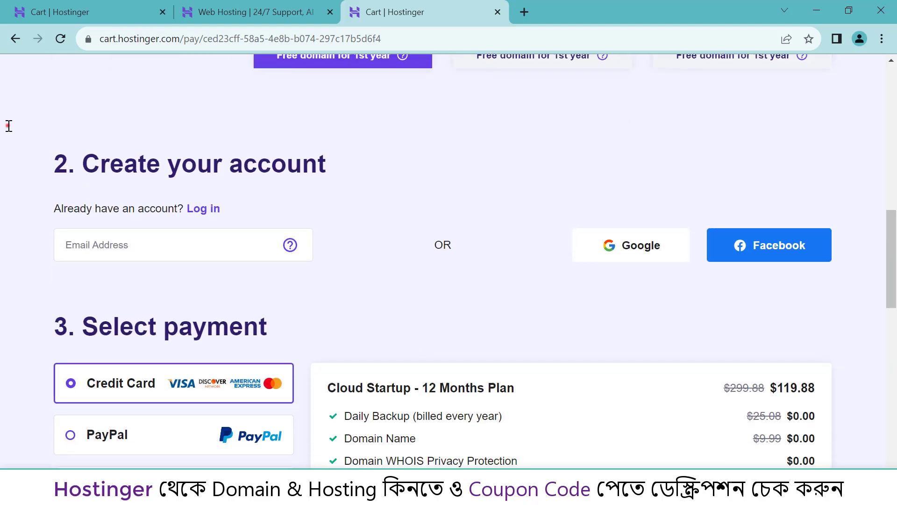
{"action": "mouse_move", "coordinate": [8, 125]}
{"action": "left_mouse_down"}
{"action": "mouse_move", "coordinate": [270, 288]}
{"action": "mouse_move", "coordinate": [350, 296]}
{"action": "left_mouse_up"}
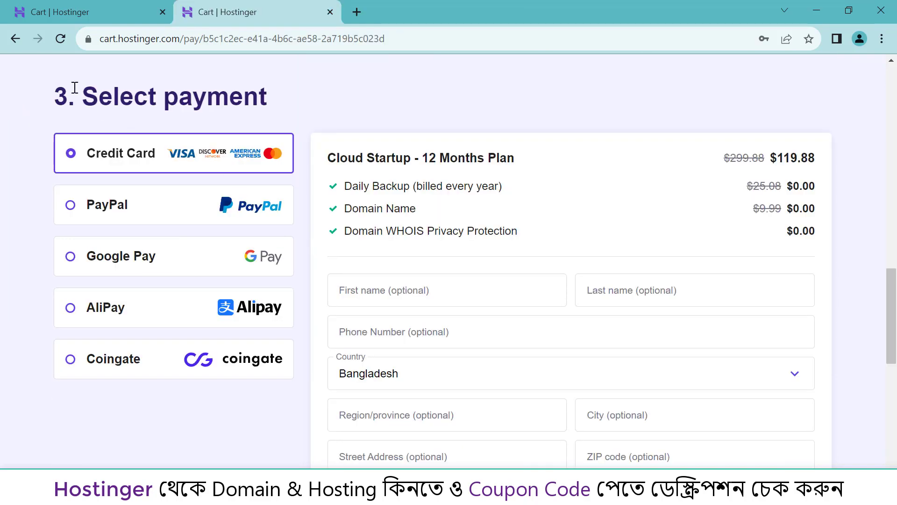
{"action": "left_click", "coordinate": [31, 72]}
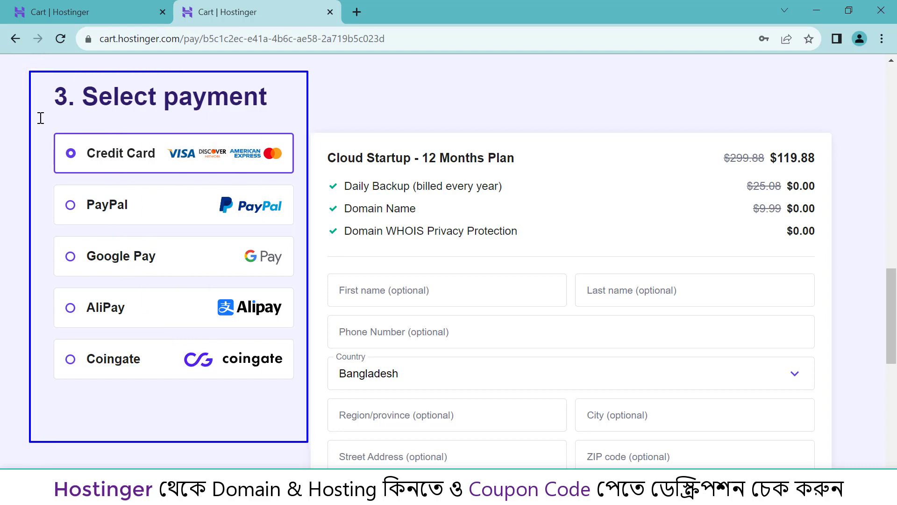
{"action": "mouse_move", "coordinate": [42, 122]}
{"action": "left_mouse_down"}
{"action": "mouse_move", "coordinate": [209, 168]}
{"action": "mouse_move", "coordinate": [298, 176]}
{"action": "left_mouse_up"}
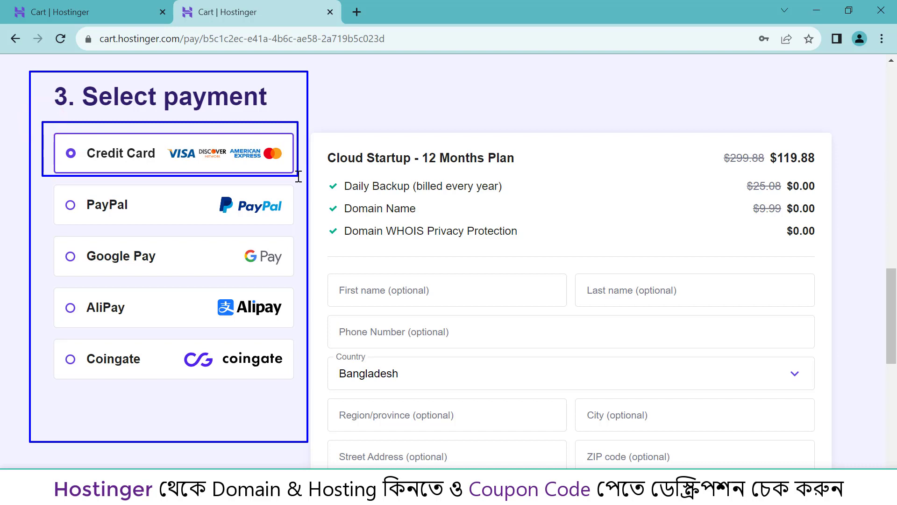
{"action": "left_click", "coordinate": [309, 127]}
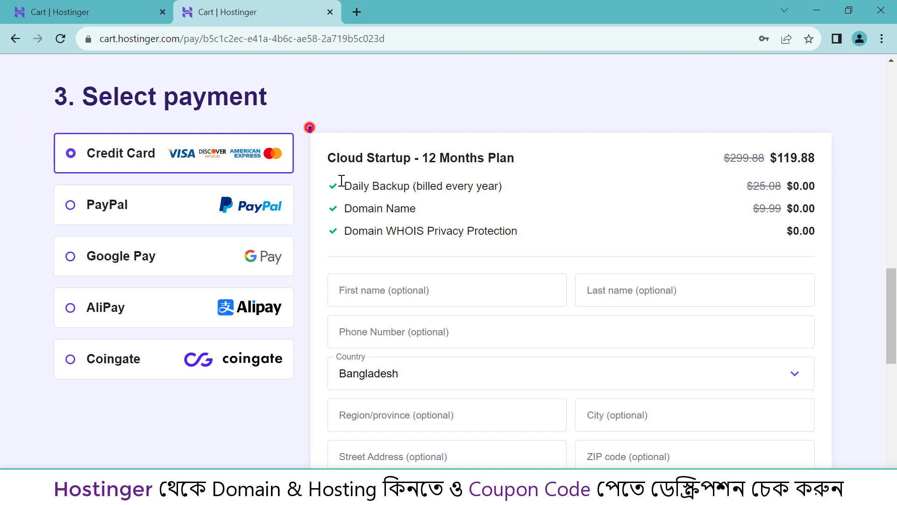
{"action": "mouse_move", "coordinate": [341, 181]}
{"action": "left_mouse_down"}
{"action": "mouse_move", "coordinate": [627, 252]}
{"action": "mouse_move", "coordinate": [834, 257]}
{"action": "left_mouse_up"}
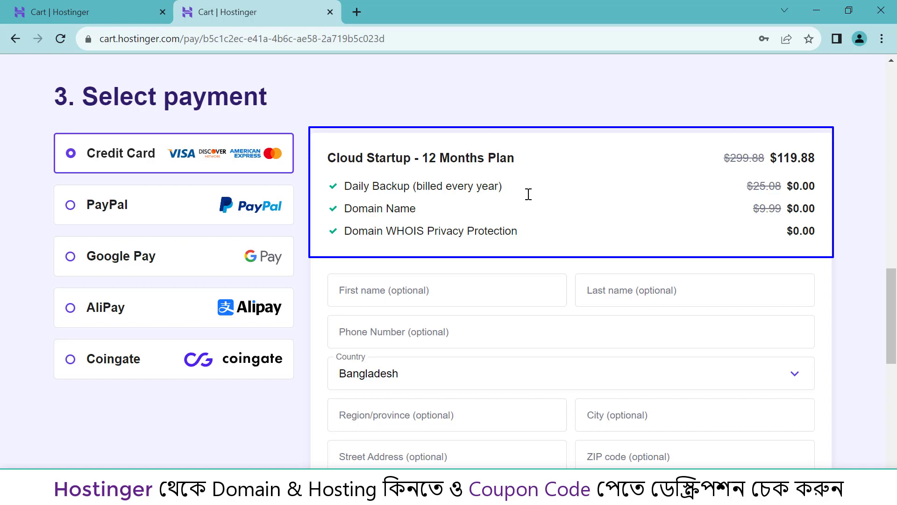
- Move down to the billing details, stepping through the First name, Last name and Phone Number fields
{"action": "scroll", "coordinate": [540, 194], "scroll_direction": "down", "scroll_amount": 5}
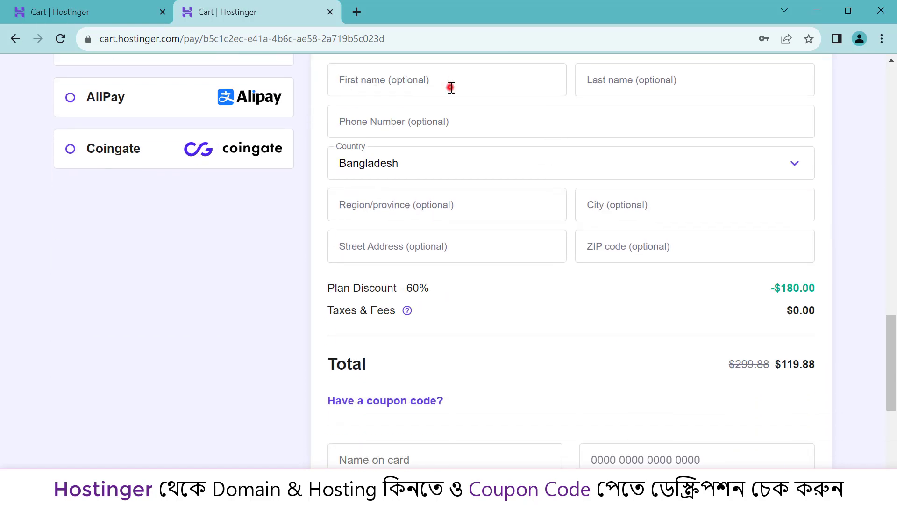
{"action": "left_click", "coordinate": [450, 87]}
{"action": "left_click", "coordinate": [673, 86]}
{"action": "left_click", "coordinate": [432, 127]}
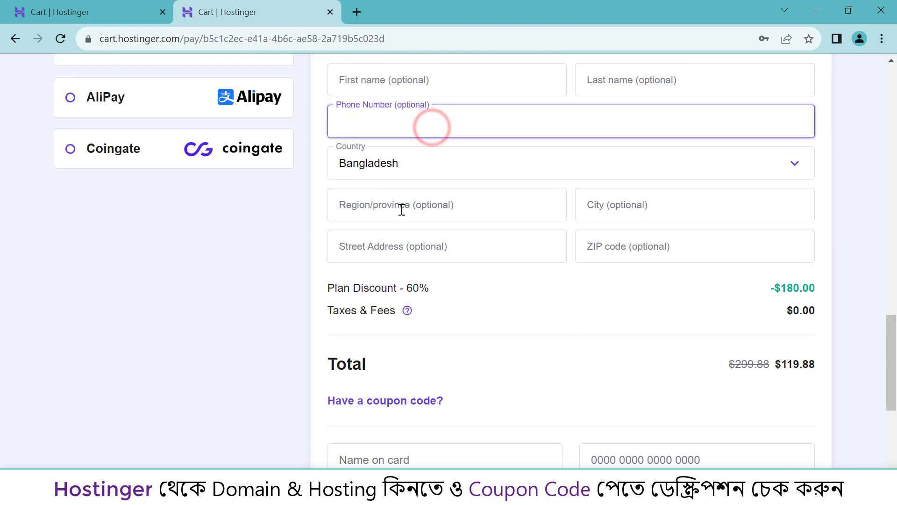
{"action": "scroll", "coordinate": [570, 258], "scroll_direction": "down", "scroll_amount": 1}
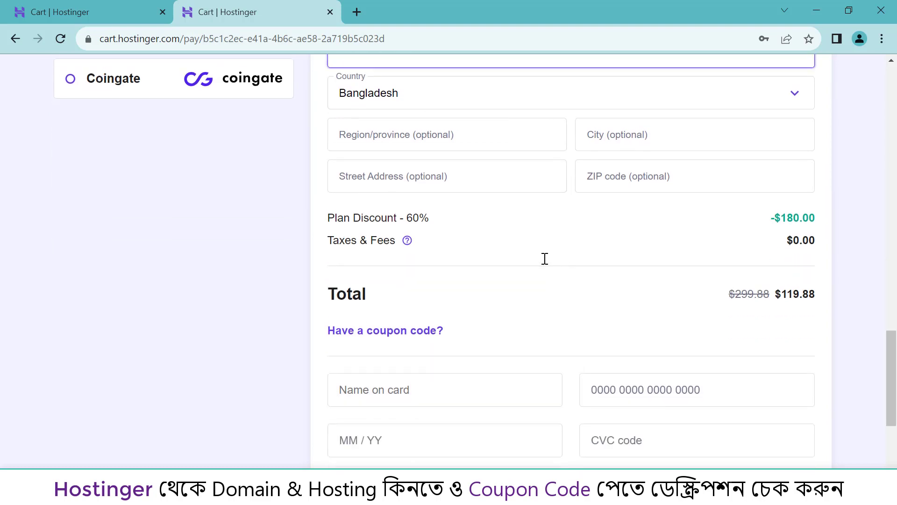
{"action": "scroll", "coordinate": [528, 261], "scroll_direction": "up", "scroll_amount": 1}
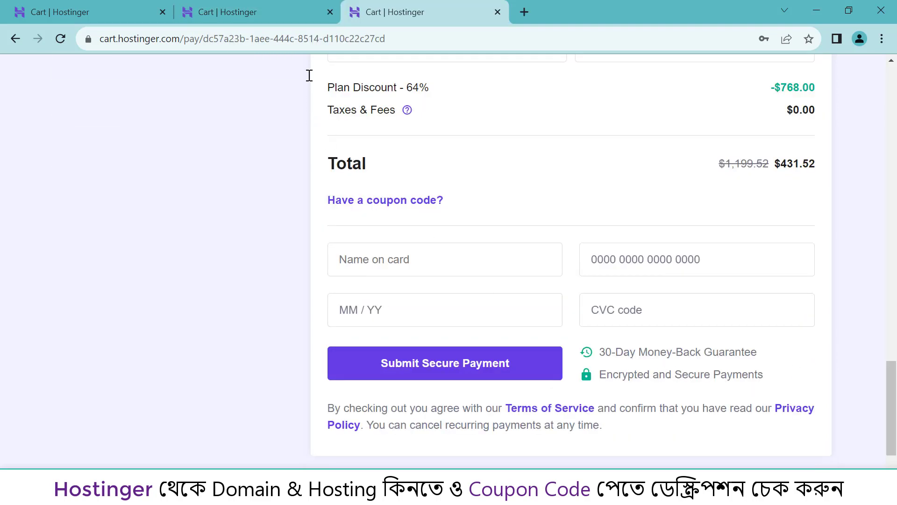
- Mark the 60% Plan Discount, the $119.88 Total and the coupon link, then clear the marks
{"action": "left_click_drag", "start_coordinate": [313, 73], "coordinate": [444, 95]}
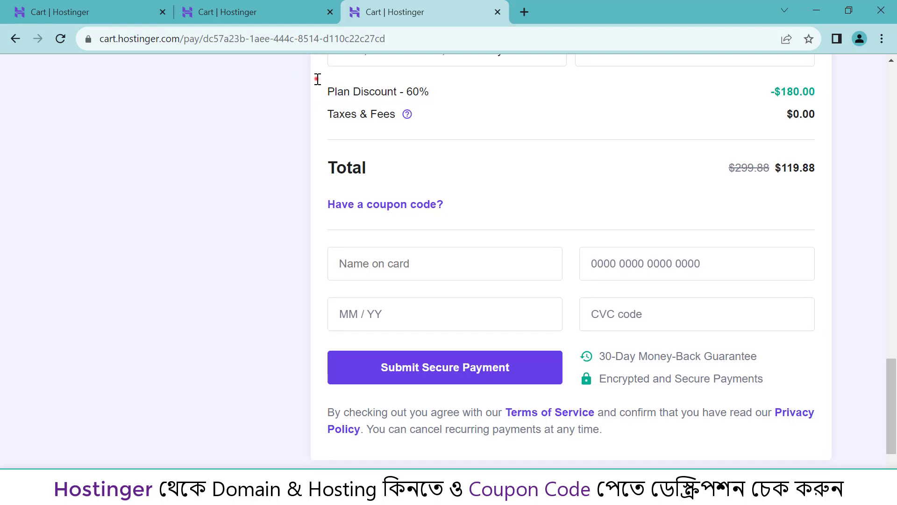
{"action": "left_click_drag", "start_coordinate": [317, 79], "coordinate": [449, 99]}
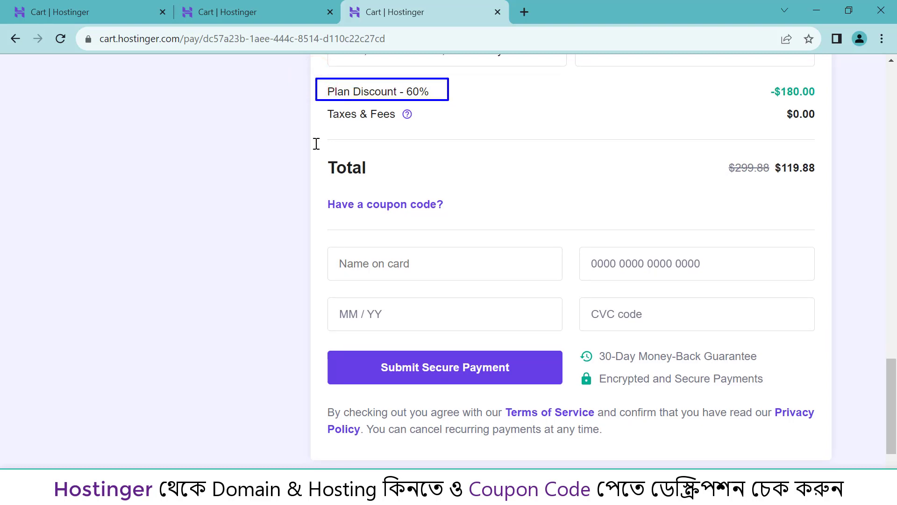
{"action": "left_click_drag", "start_coordinate": [314, 142], "coordinate": [392, 178]}
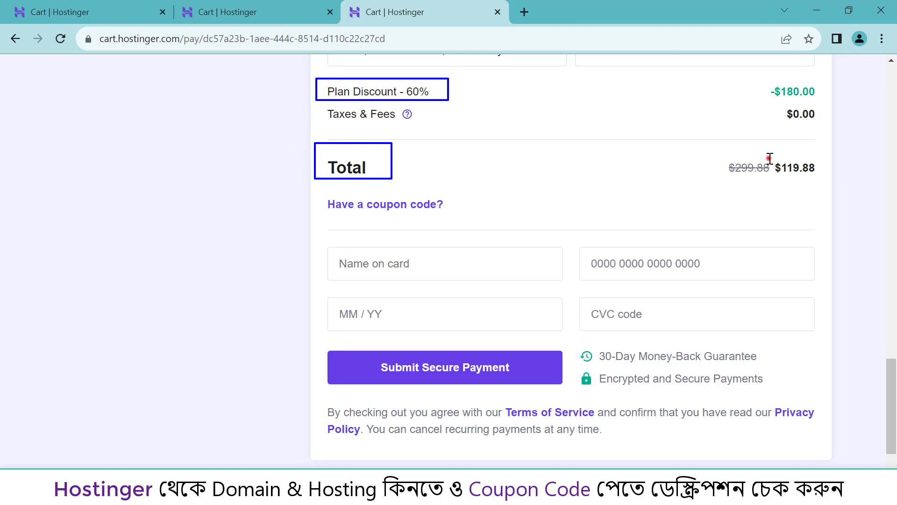
{"action": "left_click_drag", "start_coordinate": [770, 158], "coordinate": [818, 178]}
{"action": "mouse_move", "coordinate": [319, 188]}
{"action": "left_mouse_down"}
{"action": "mouse_move", "coordinate": [366, 214]}
{"action": "mouse_move", "coordinate": [453, 224]}
{"action": "left_mouse_up"}
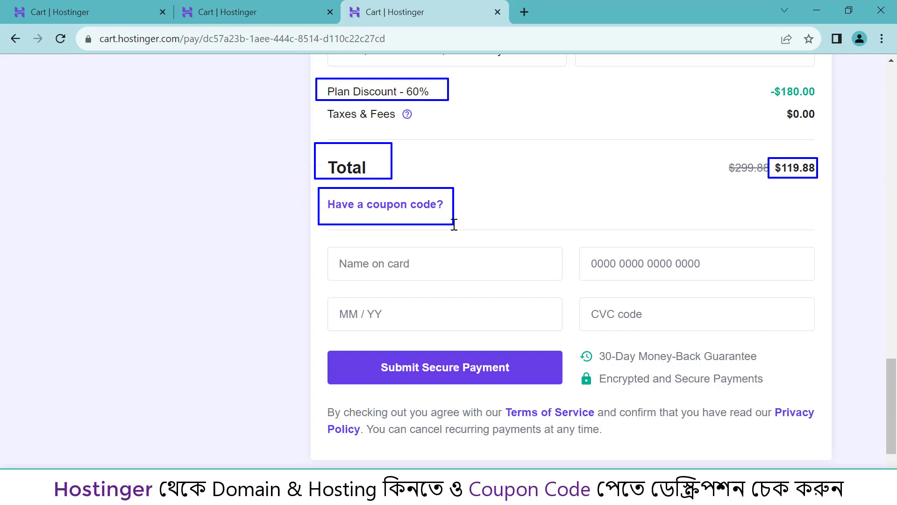
{"action": "key", "text": "Escape"}
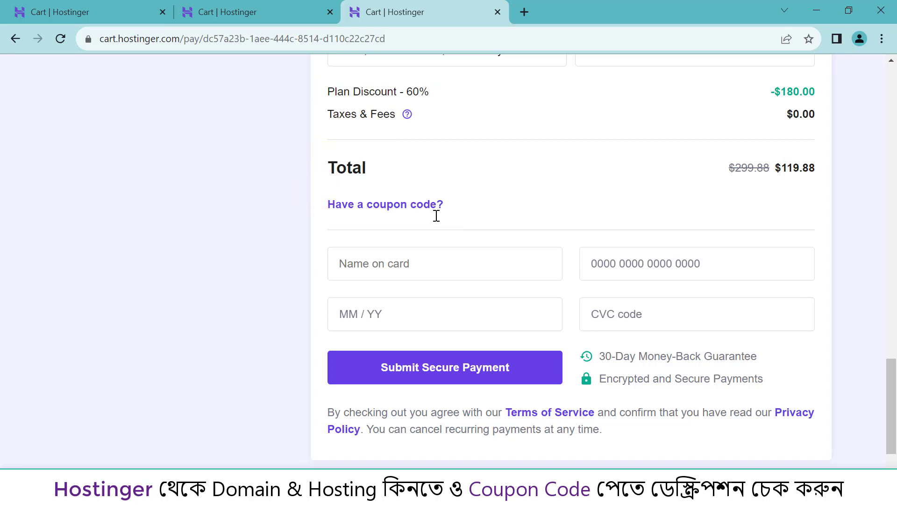
- Apply the coupon code, cutting the total to $111.49 at 63% off, and mark the card fields
{"action": "left_click", "coordinate": [376, 205]}
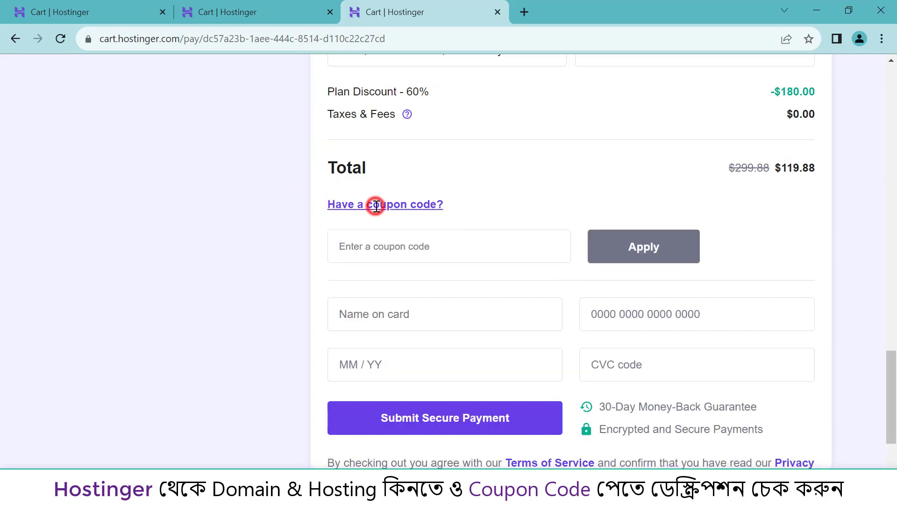
{"action": "left_click", "coordinate": [395, 245]}
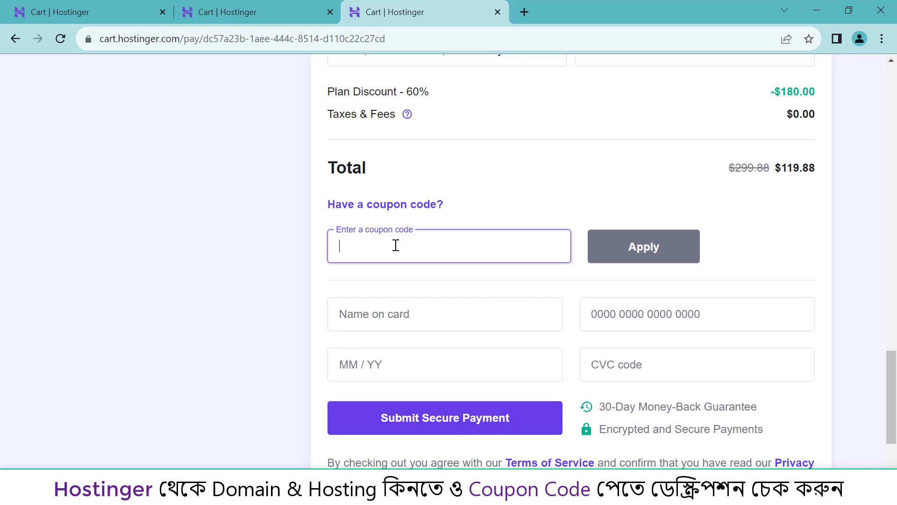
{"action": "type", "text": "RAKESHKHAN"}
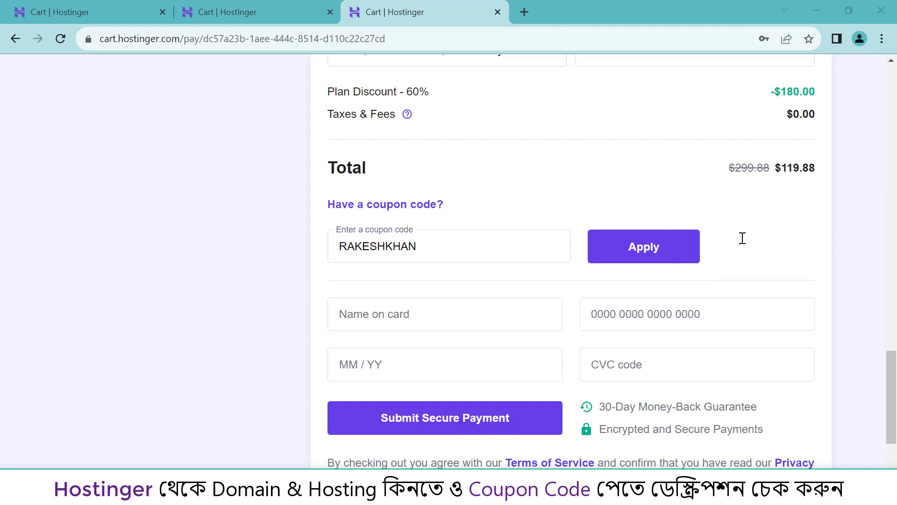
{"action": "left_click", "coordinate": [683, 249]}
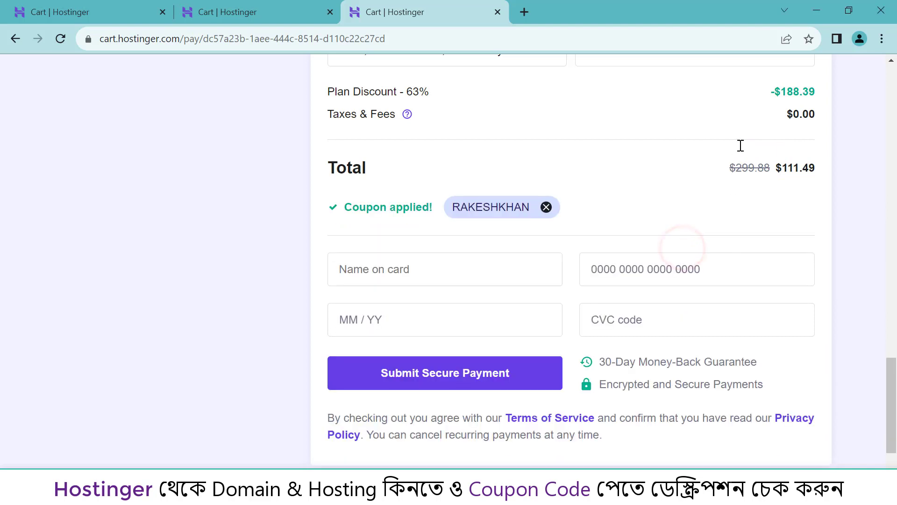
{"action": "mouse_move", "coordinate": [771, 150]}
{"action": "left_mouse_down"}
{"action": "mouse_move", "coordinate": [818, 192]}
{"action": "mouse_move", "coordinate": [824, 184]}
{"action": "left_mouse_up"}
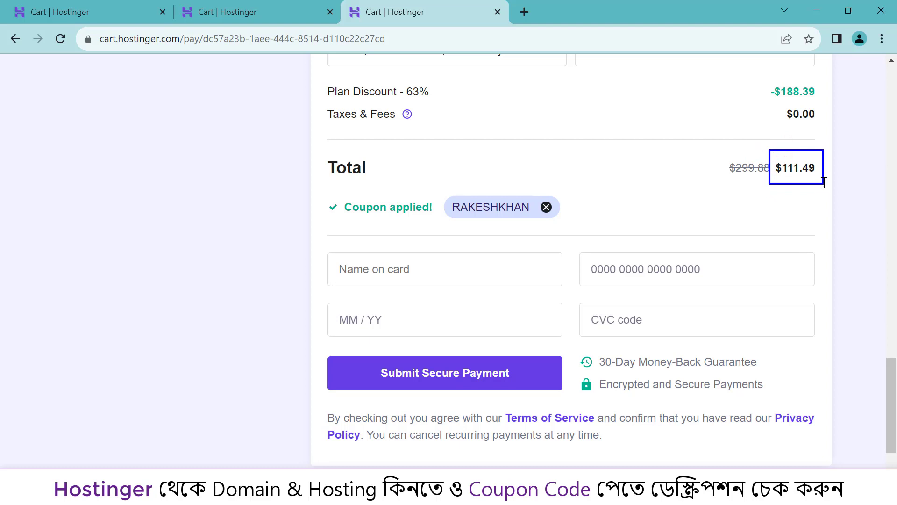
{"action": "mouse_move", "coordinate": [309, 237]}
{"action": "left_mouse_down"}
{"action": "mouse_move", "coordinate": [813, 363]}
{"action": "mouse_move", "coordinate": [826, 347]}
{"action": "left_mouse_up"}
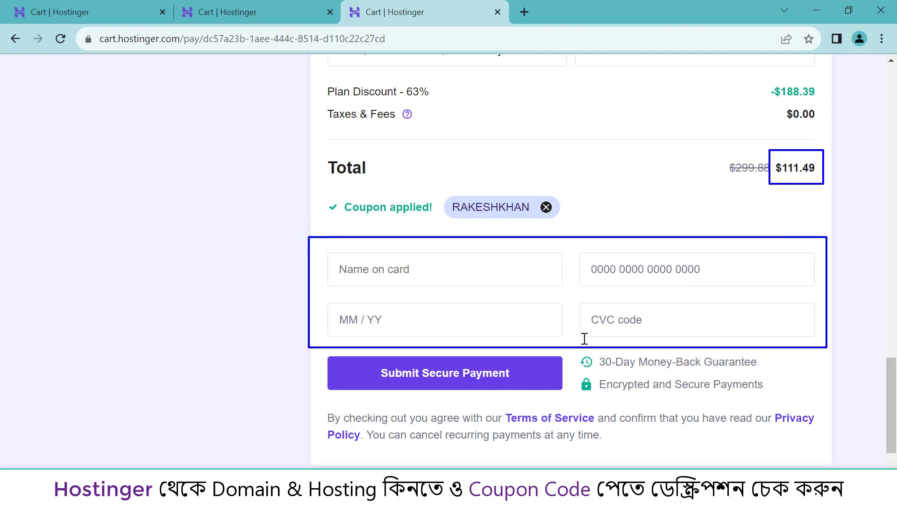
- Clear the marks and submit the secure payment to reach the hPanel Home dashboard
{"action": "left_click", "coordinate": [285, 352]}
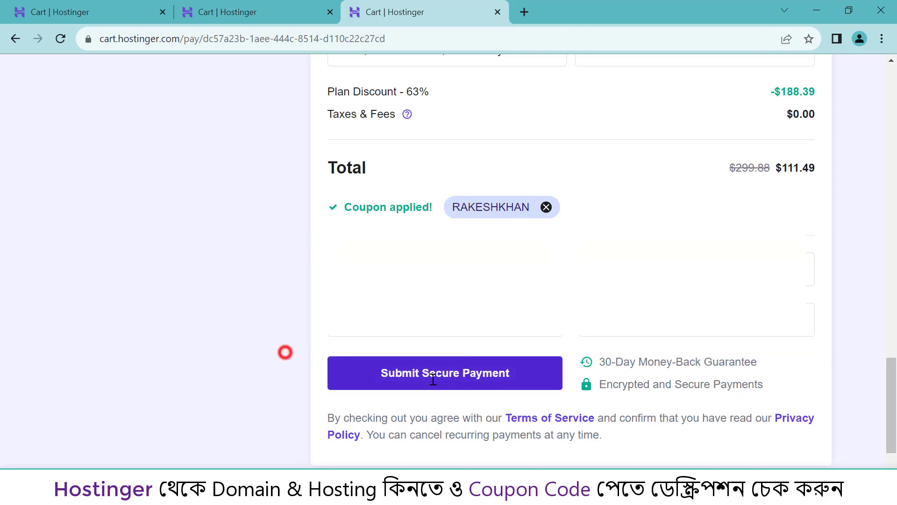
{"action": "left_click", "coordinate": [459, 380]}
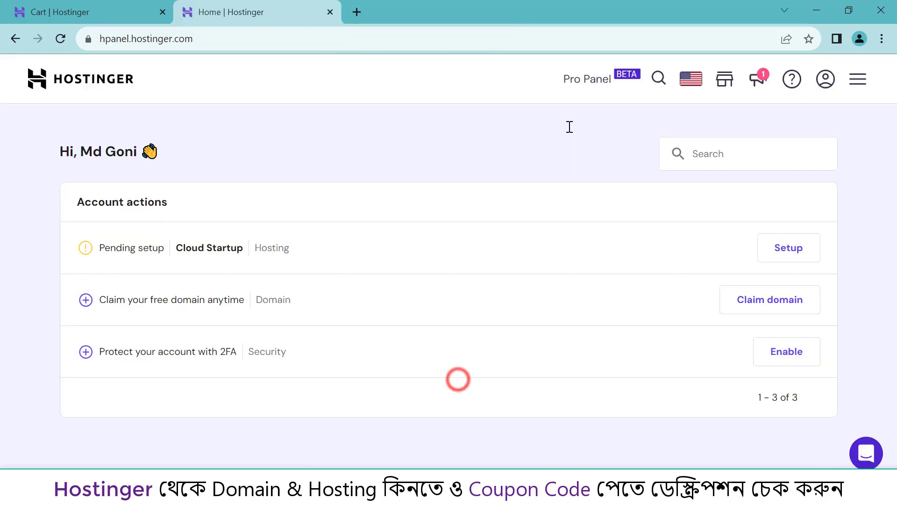